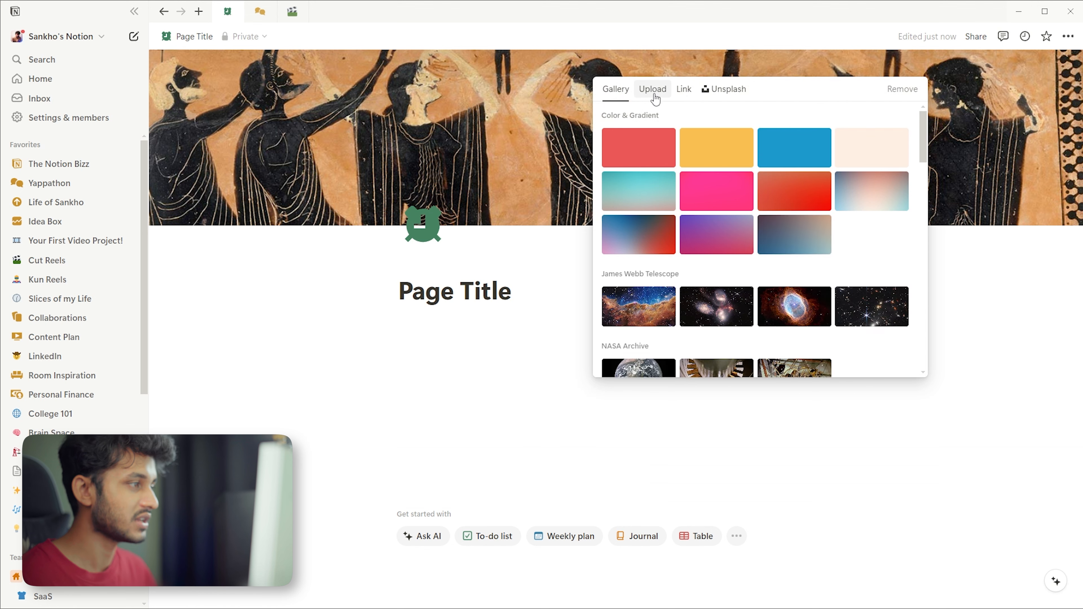
# Look through the link, Unsplash and gallery sources for the page cover, keeping the current image
pyautogui.click(684, 91)
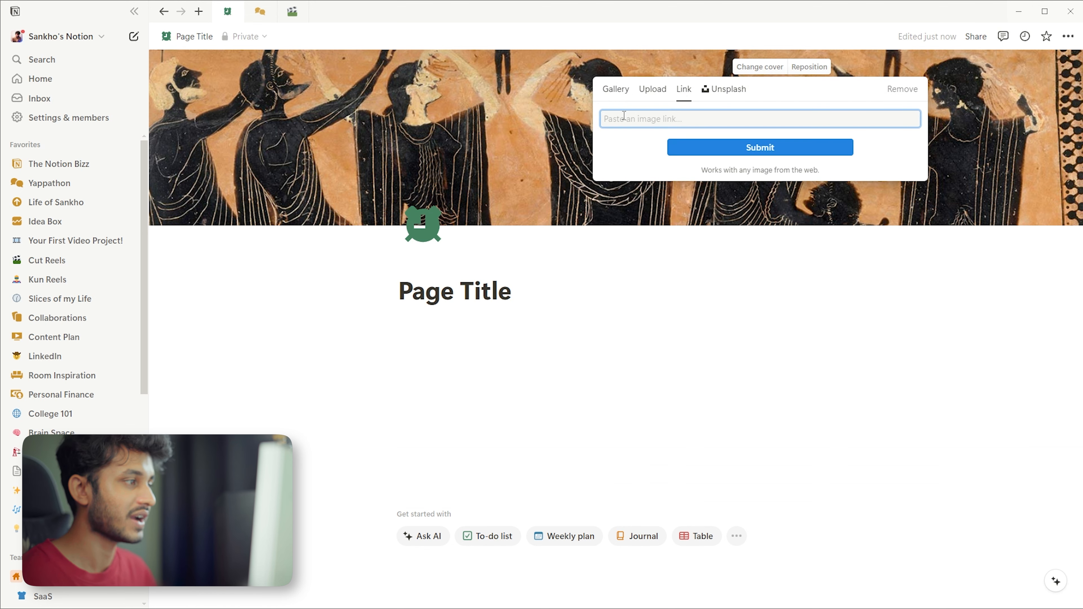
pyautogui.click(720, 91)
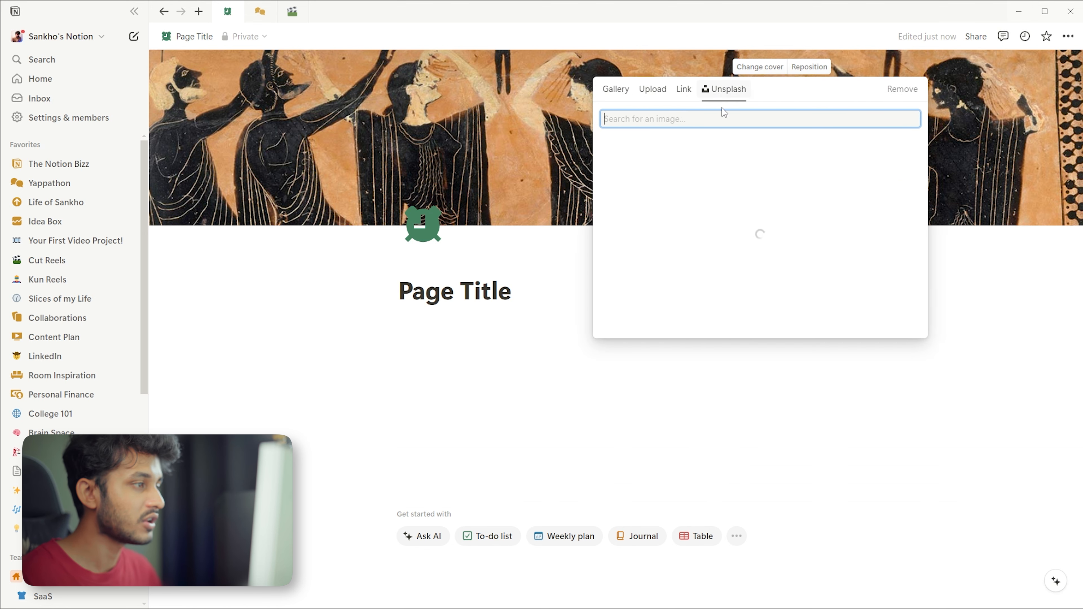
pyautogui.scroll(-10, 793, 234)
pyautogui.click(615, 89)
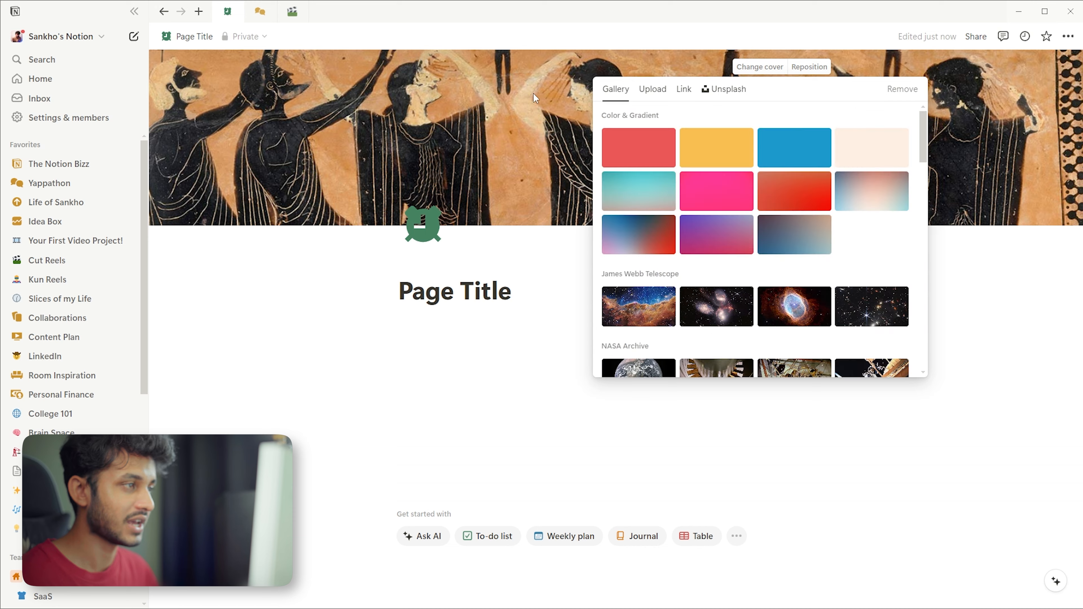
pyautogui.click(982, 262)
pyautogui.click(416, 263)
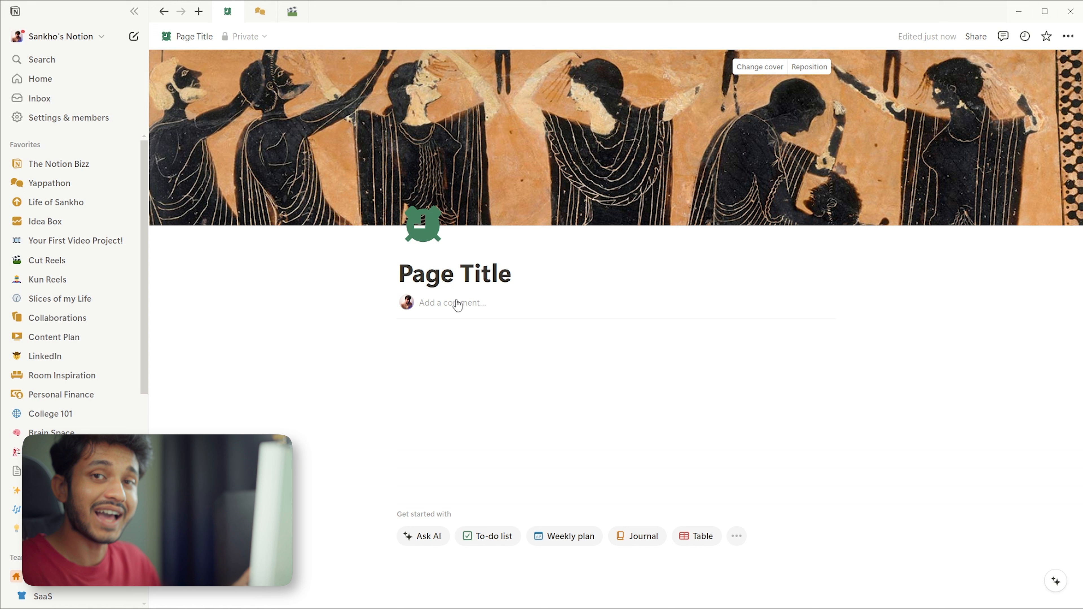
pyautogui.click(462, 392)
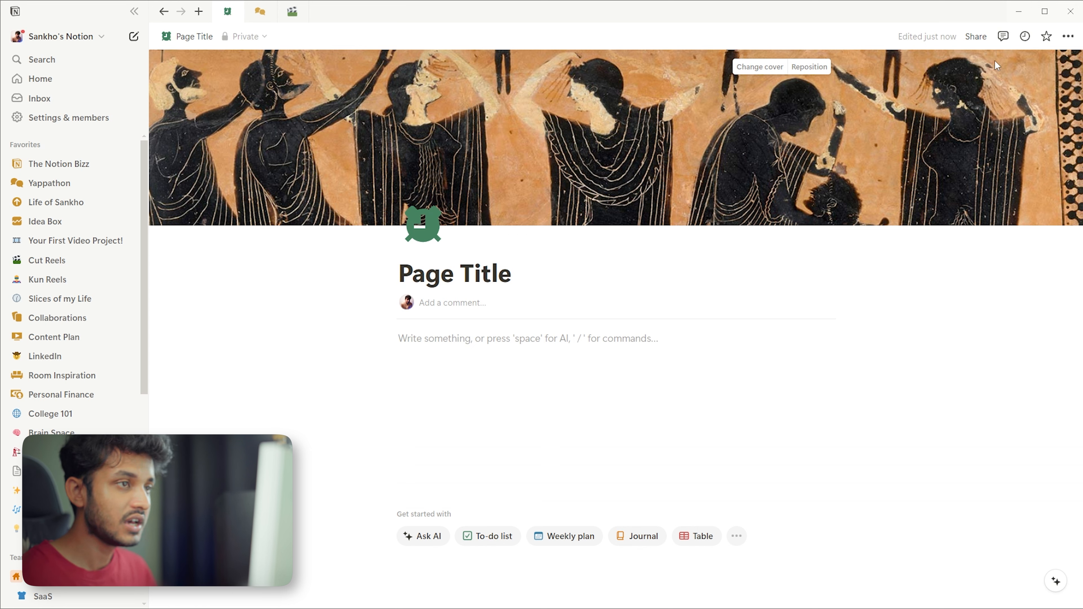
# Turn on full width and small text for the page
pyautogui.click(1068, 36)
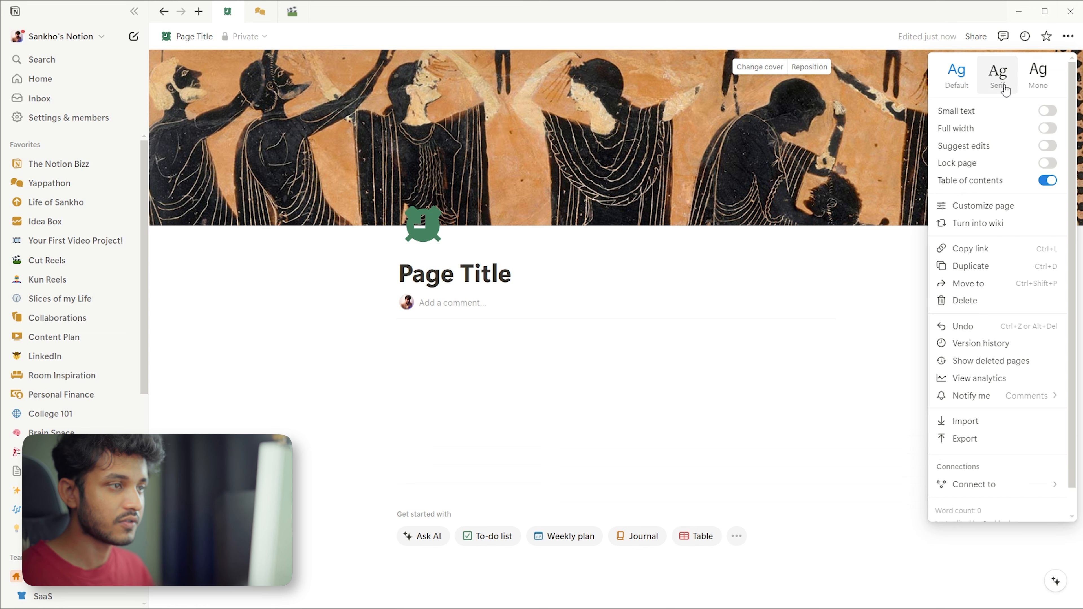
pyautogui.click(1049, 129)
pyautogui.click(453, 355)
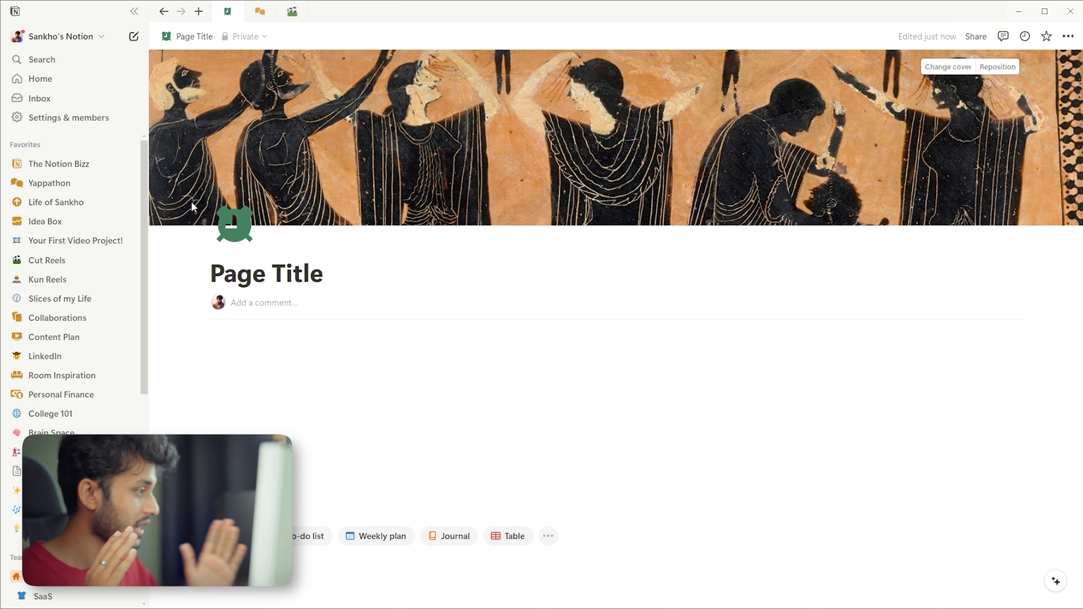
pyautogui.click(1068, 36)
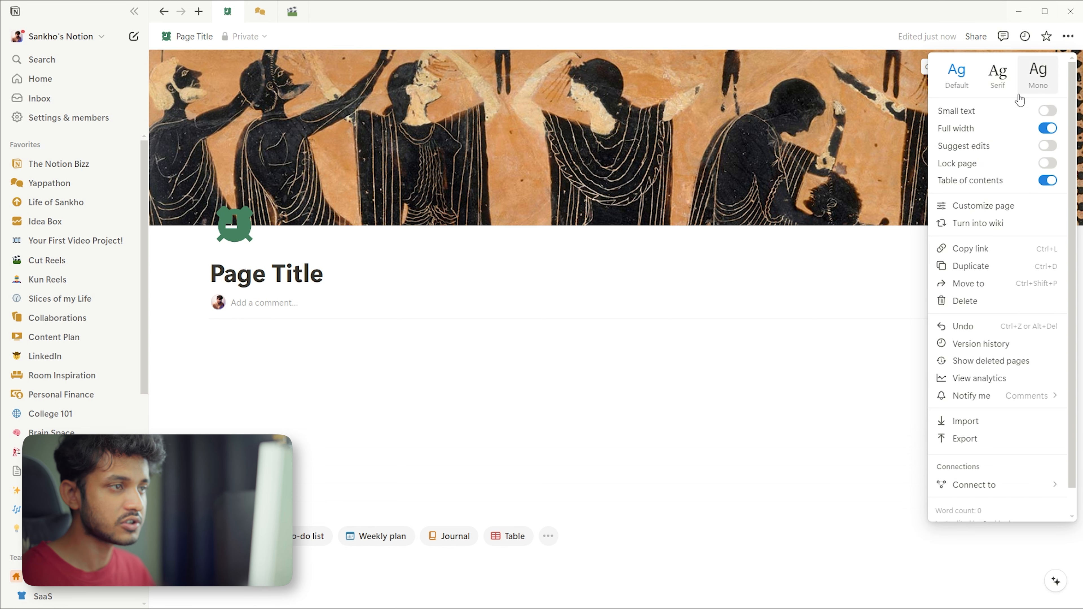
pyautogui.click(1047, 110)
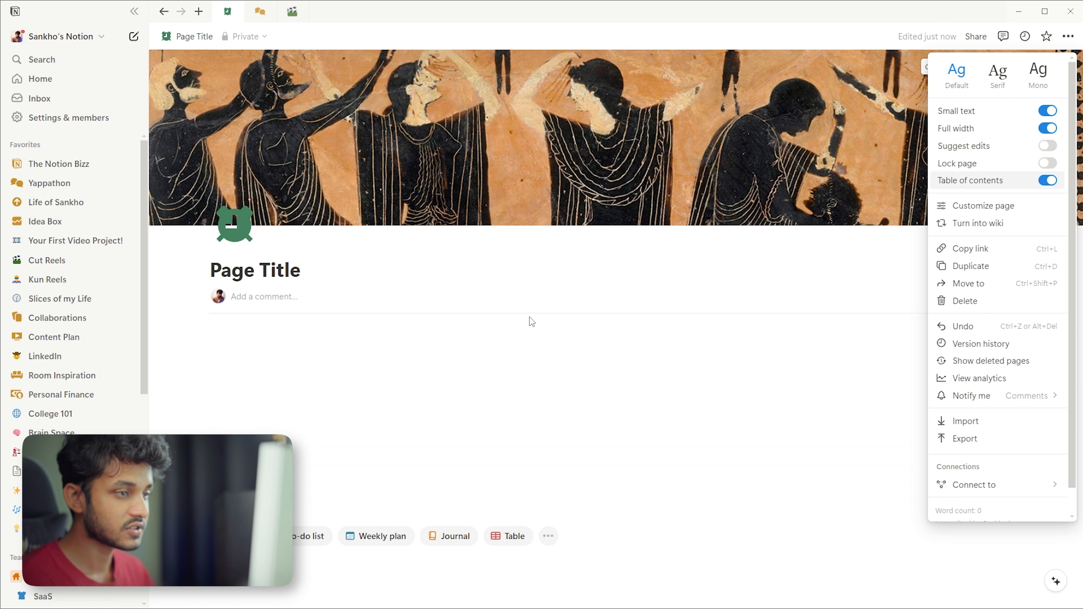
pyautogui.click(496, 354)
pyautogui.click(251, 336)
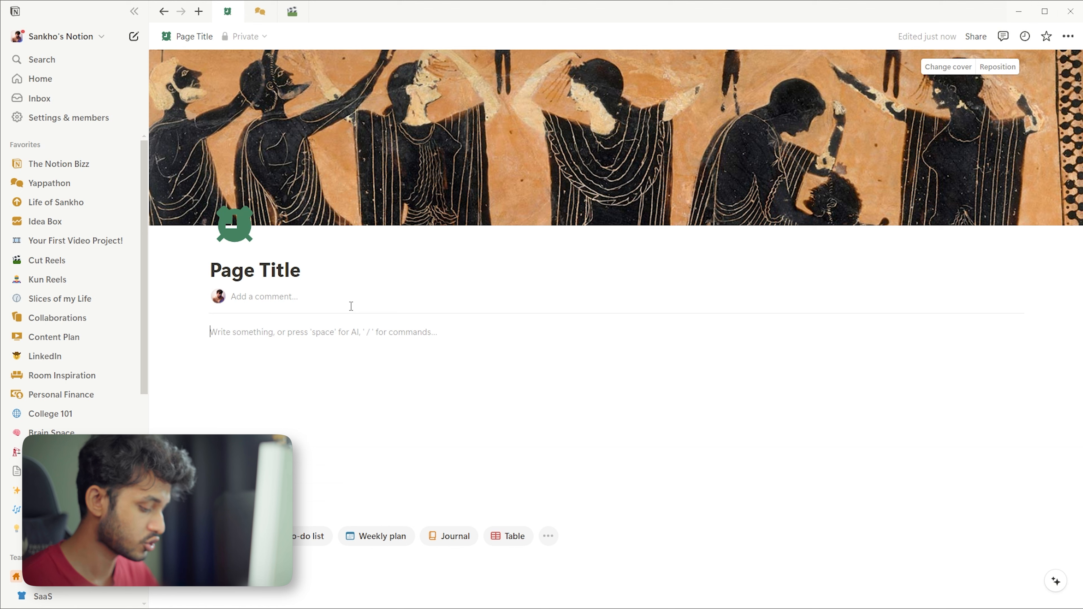
# Look through the block types that can be inserted in the page body, including basic, AI, media and database blocks
pyautogui.write('/')
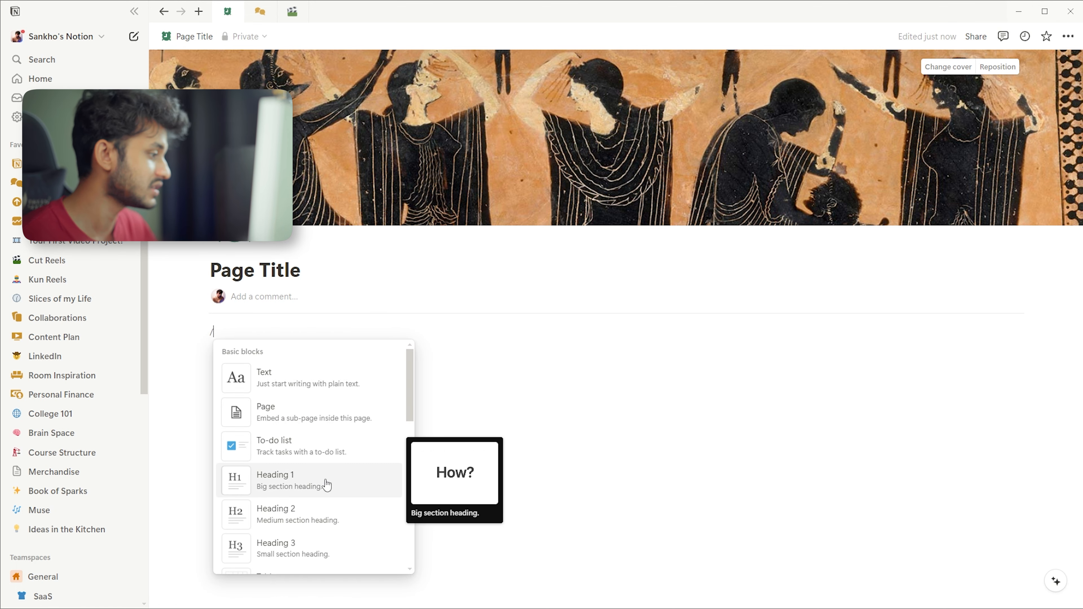
pyautogui.scroll(-5, 326, 482)
pyautogui.scroll(-15, 363, 452)
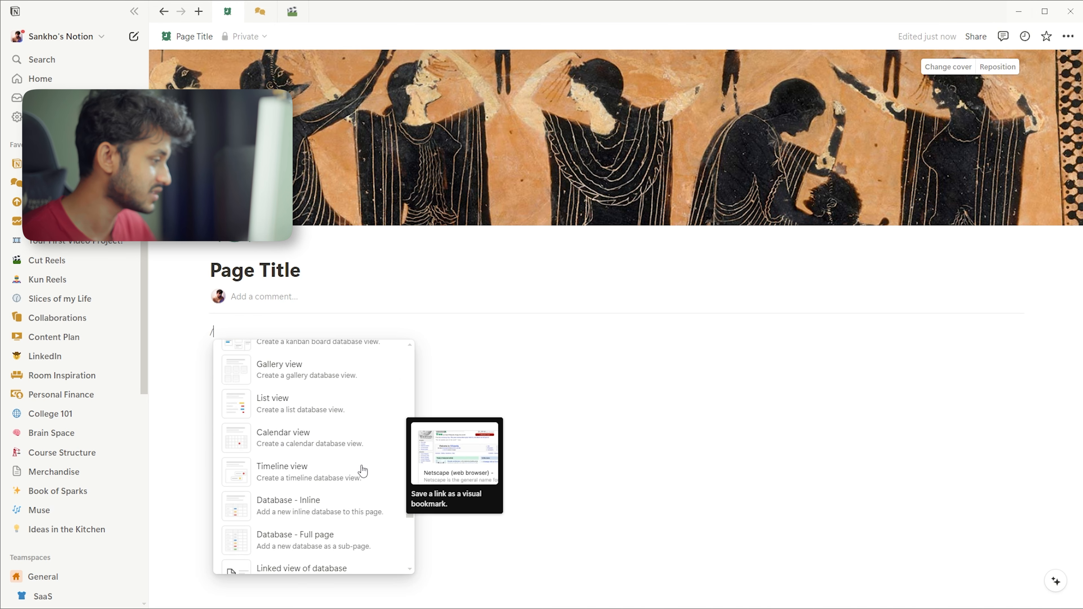
pyautogui.scroll(20, 357, 467)
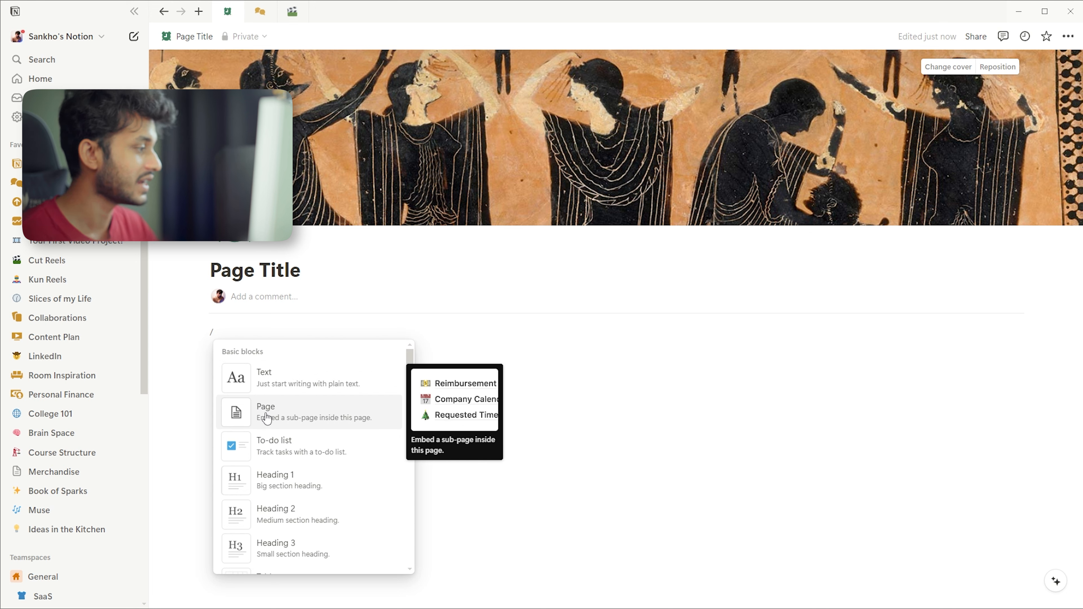
pyautogui.scroll(-1, 275, 427)
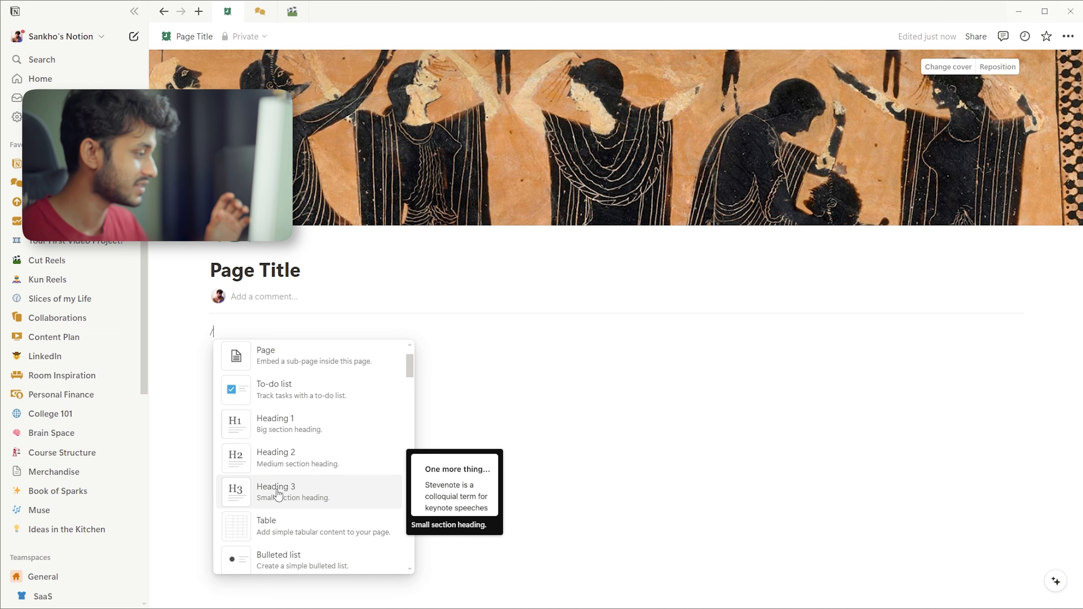
pyautogui.scroll(-2, 273, 470)
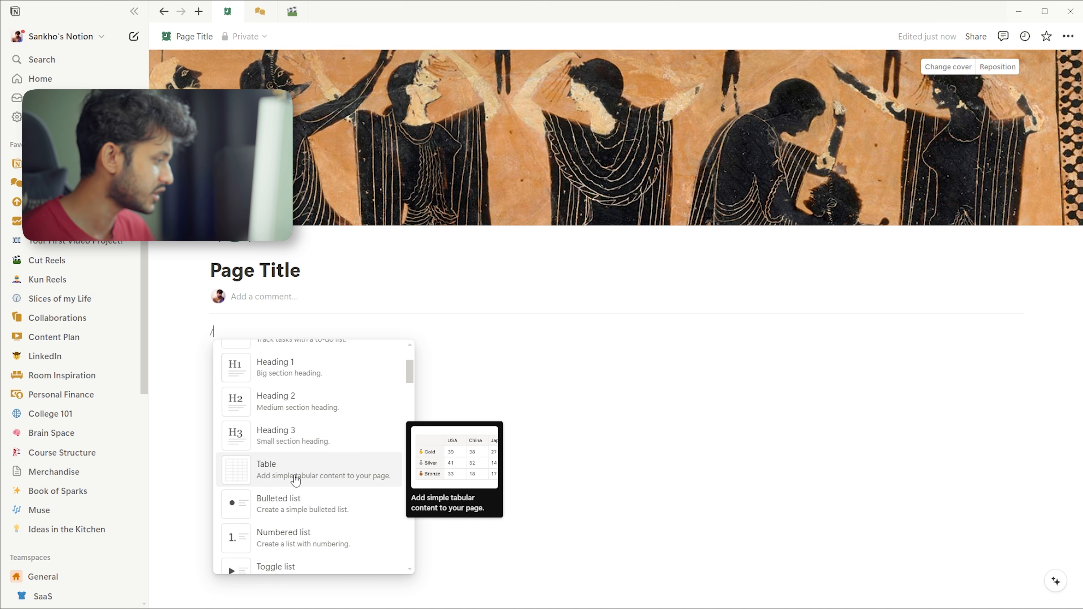
pyautogui.scroll(-2, 296, 480)
pyautogui.scroll(-2, 294, 461)
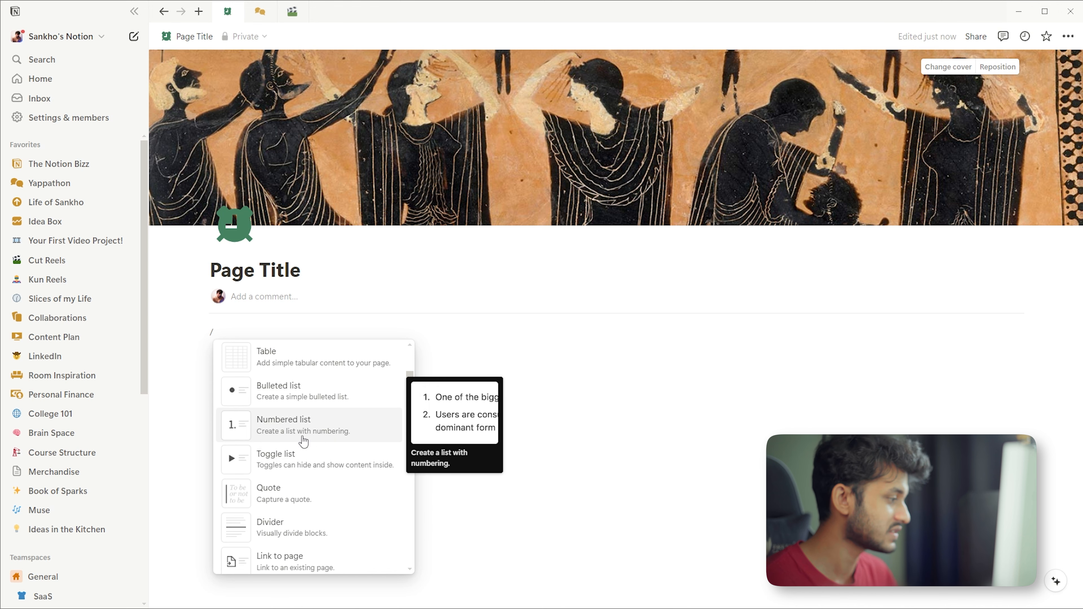
pyautogui.scroll(-2, 298, 452)
pyautogui.scroll(2, 278, 431)
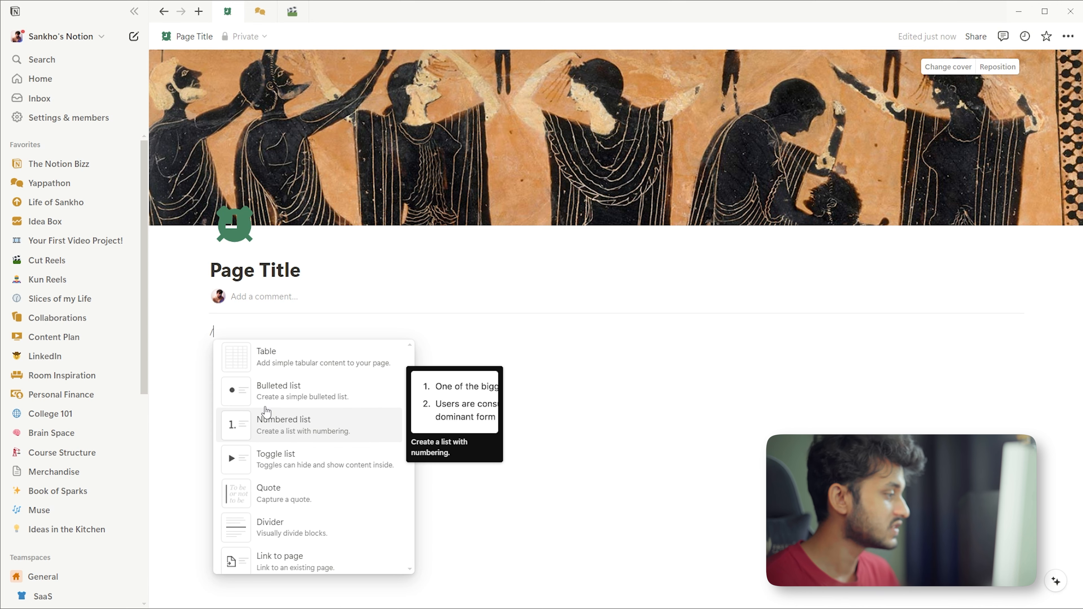
pyautogui.scroll(-3, 293, 488)
pyautogui.scroll(-4, 255, 474)
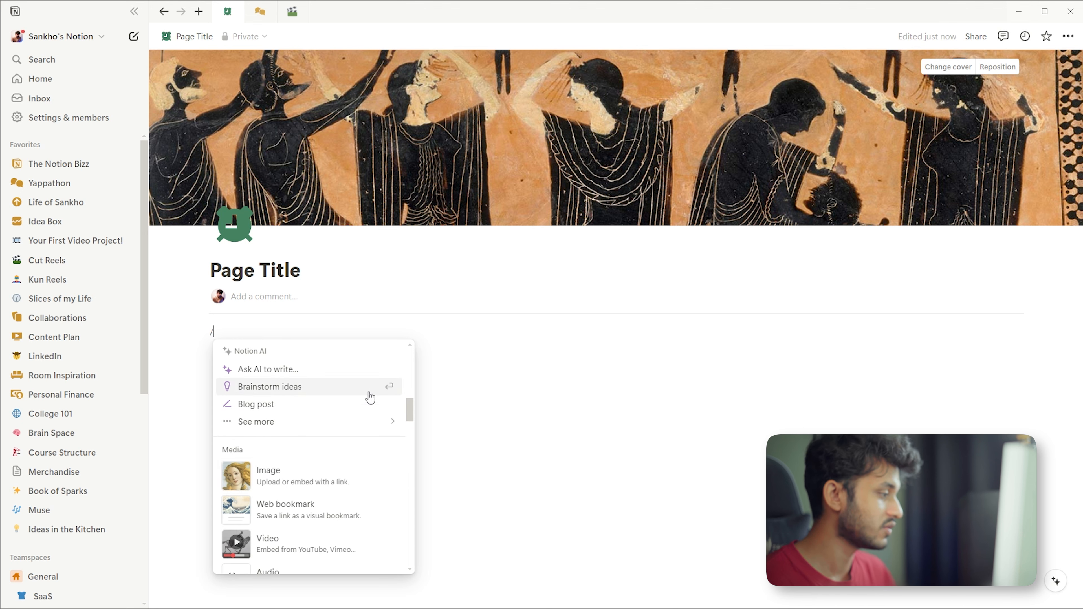
pyautogui.scroll(-2, 297, 478)
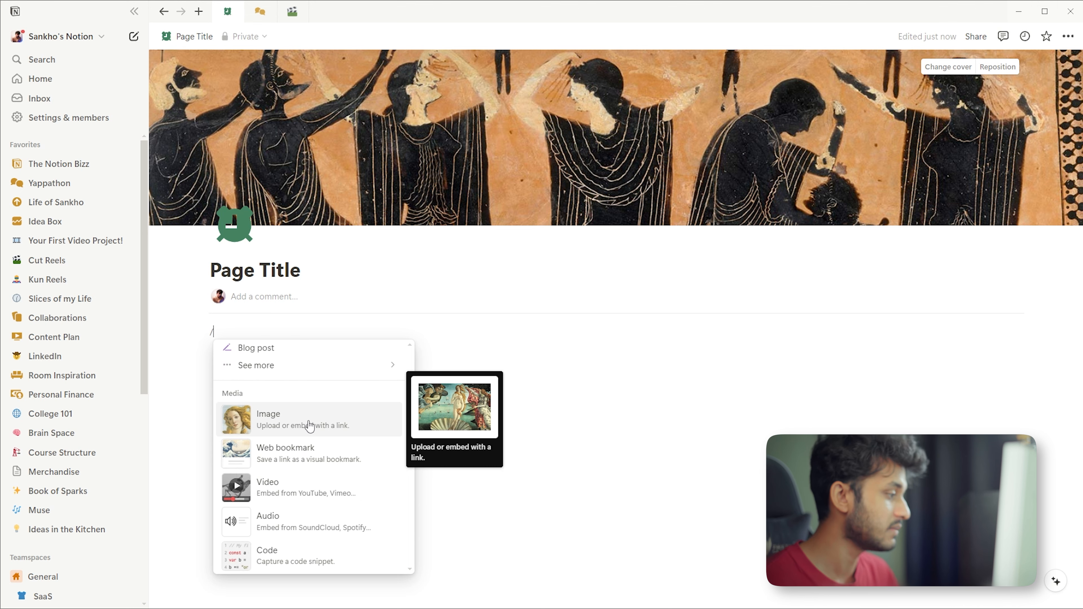
pyautogui.scroll(-2, 324, 448)
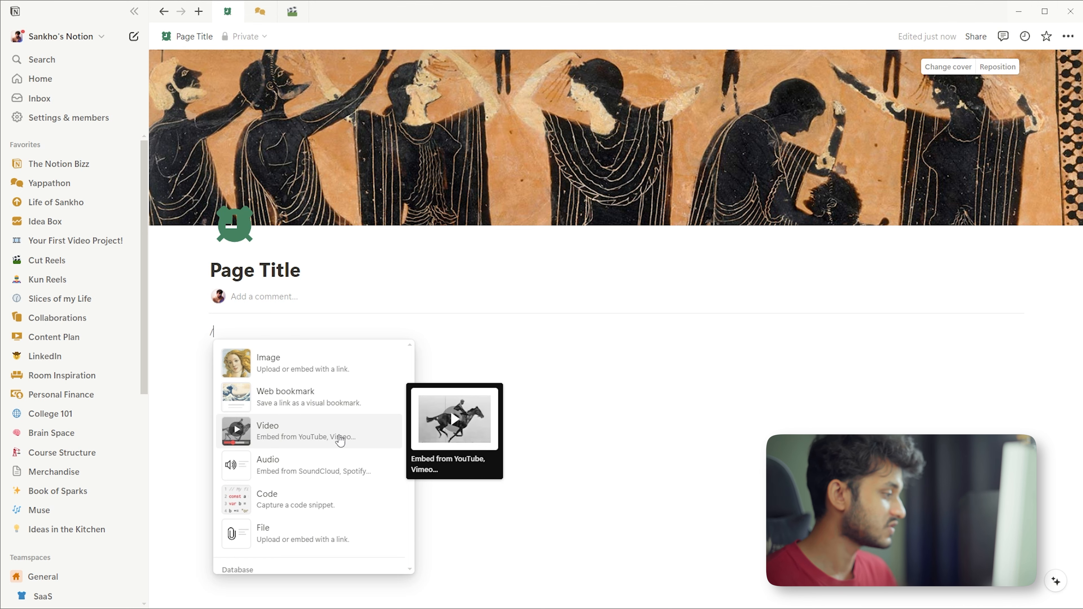
pyautogui.scroll(-2, 298, 461)
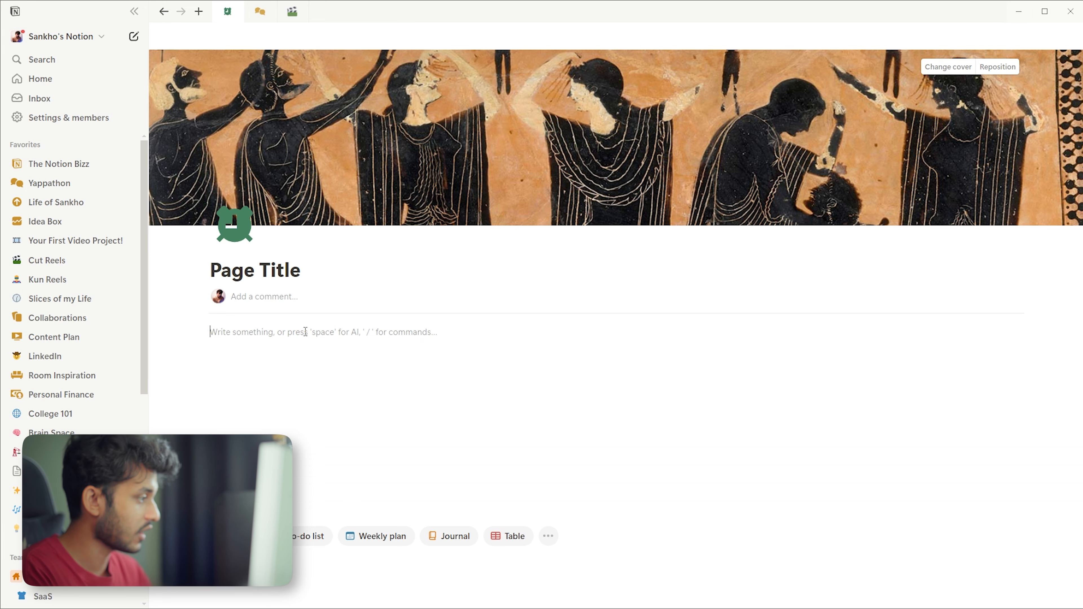
# Add a Heading 2 reading "To-Do List" at the start of the page body
pyautogui.write('/')
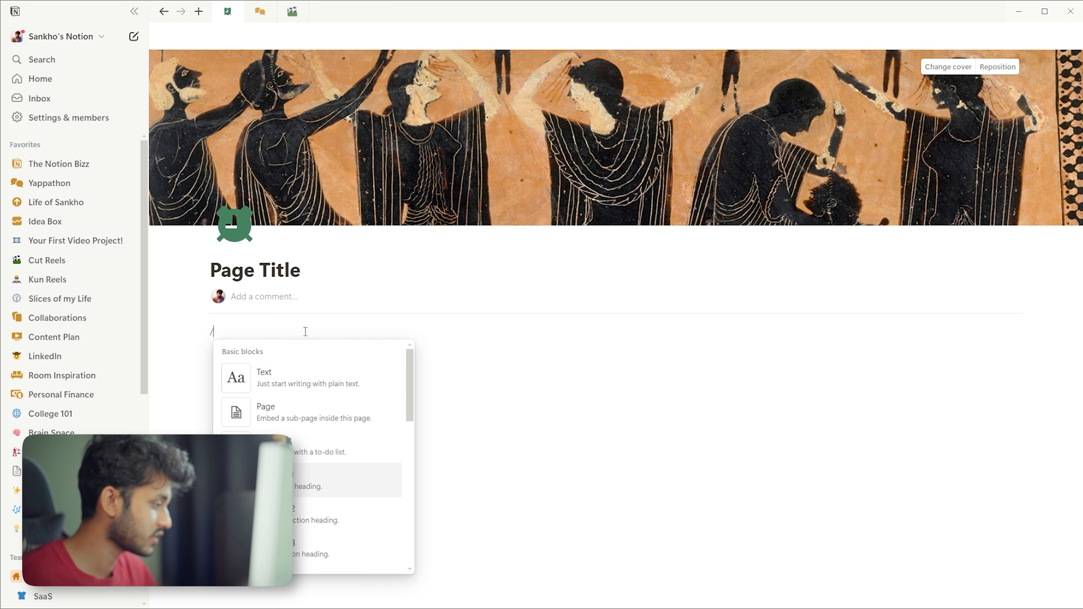
pyautogui.click(295, 511)
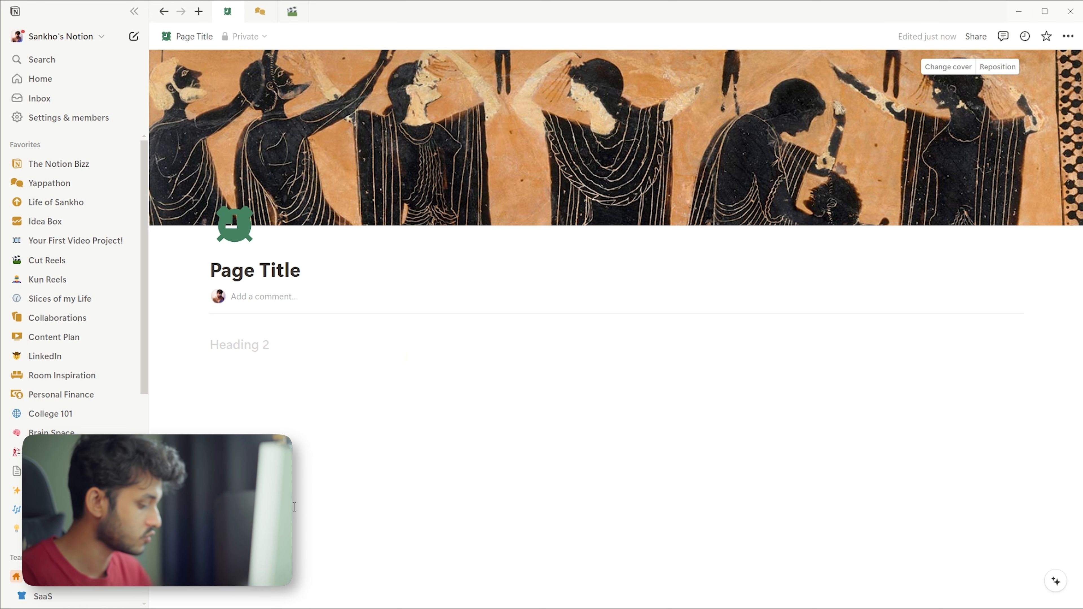
pyautogui.write('To-Do List')
pyautogui.press('Return')
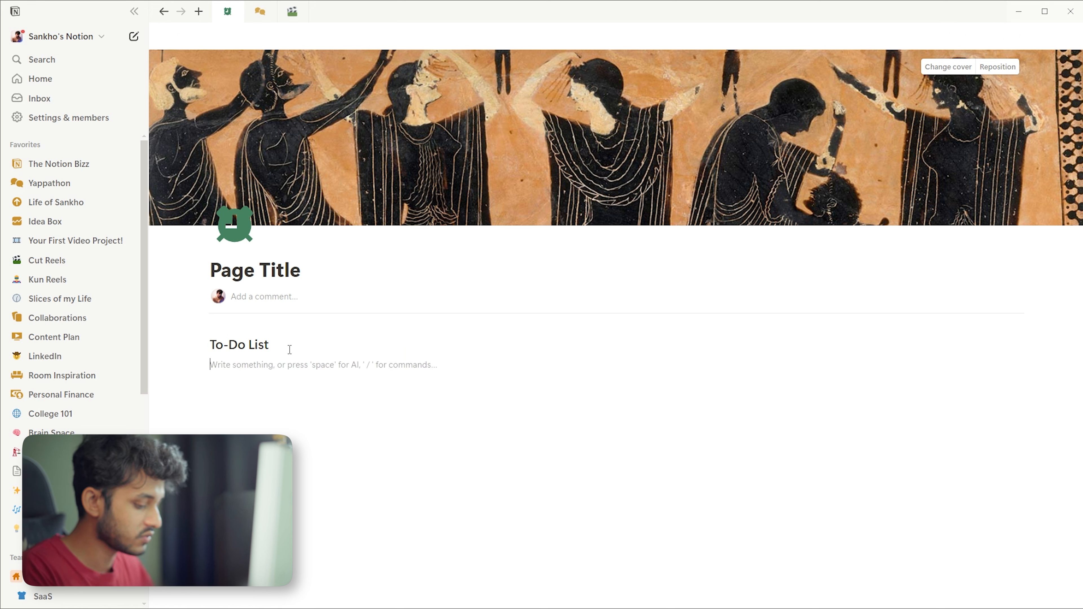
# Add to-do items "task 1", "task 2" and "task3" under the heading and mark all three as done
pyautogui.write('/')
pyautogui.press('Down')
pyautogui.press('Down')
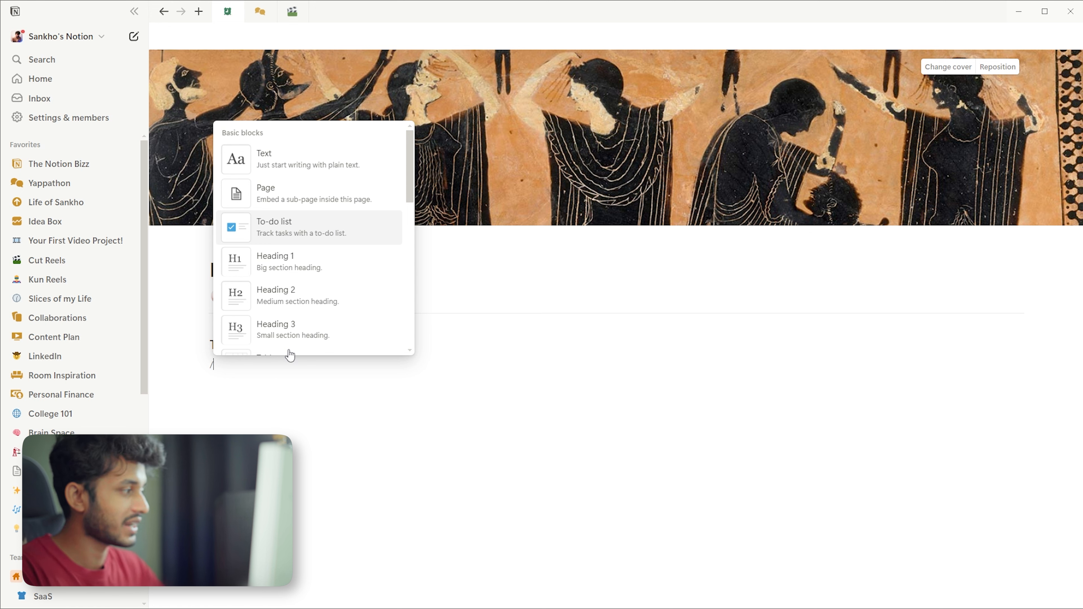
pyautogui.press('Return')
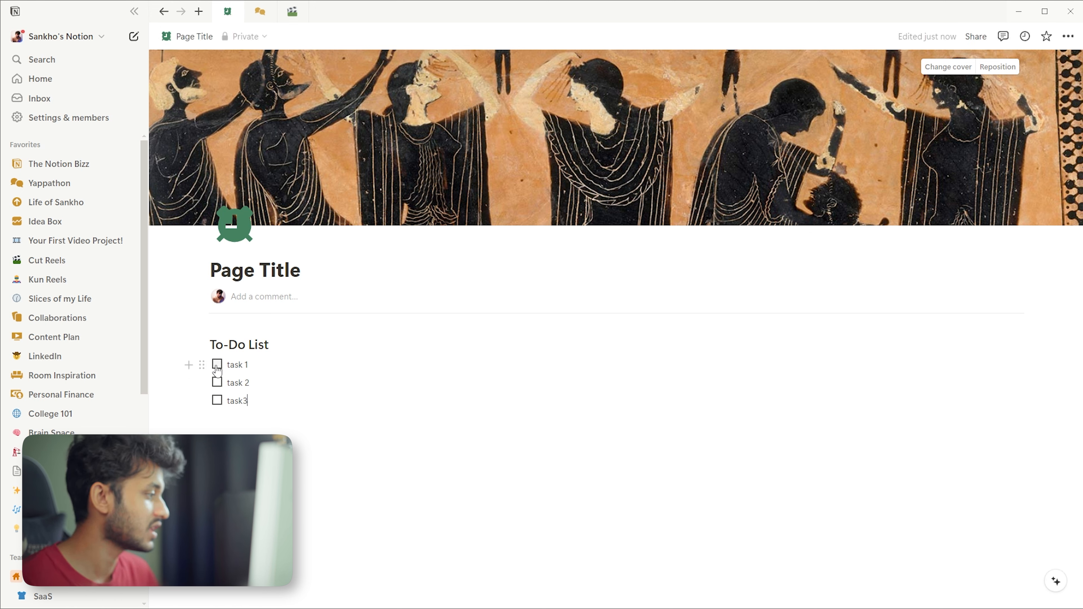
pyautogui.click(217, 382)
pyautogui.click(217, 400)
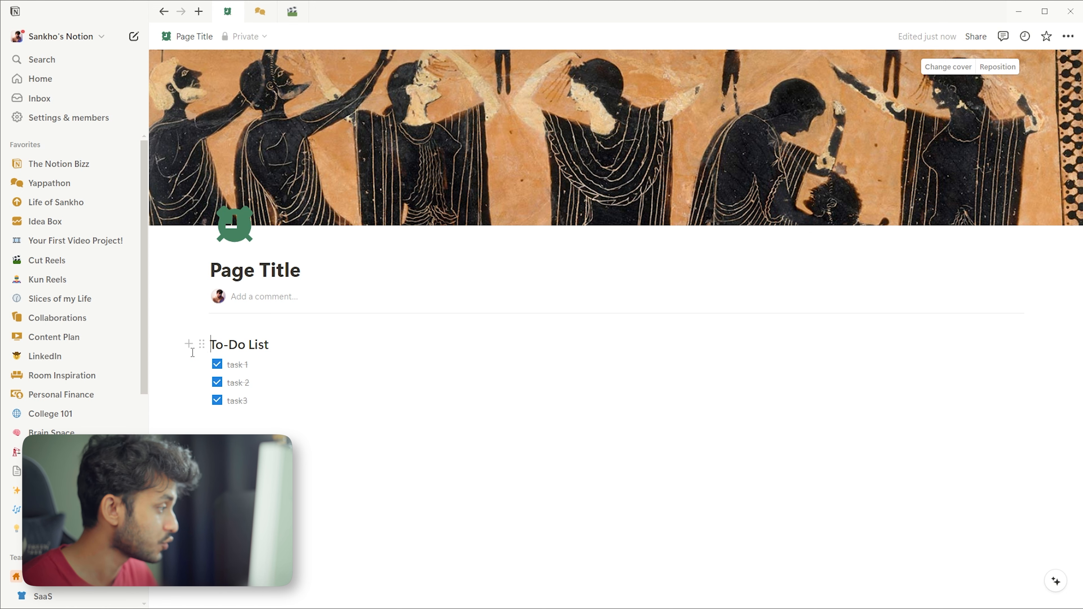
# Turn the "To-Do List" heading into a Heading 1
pyautogui.click(202, 346)
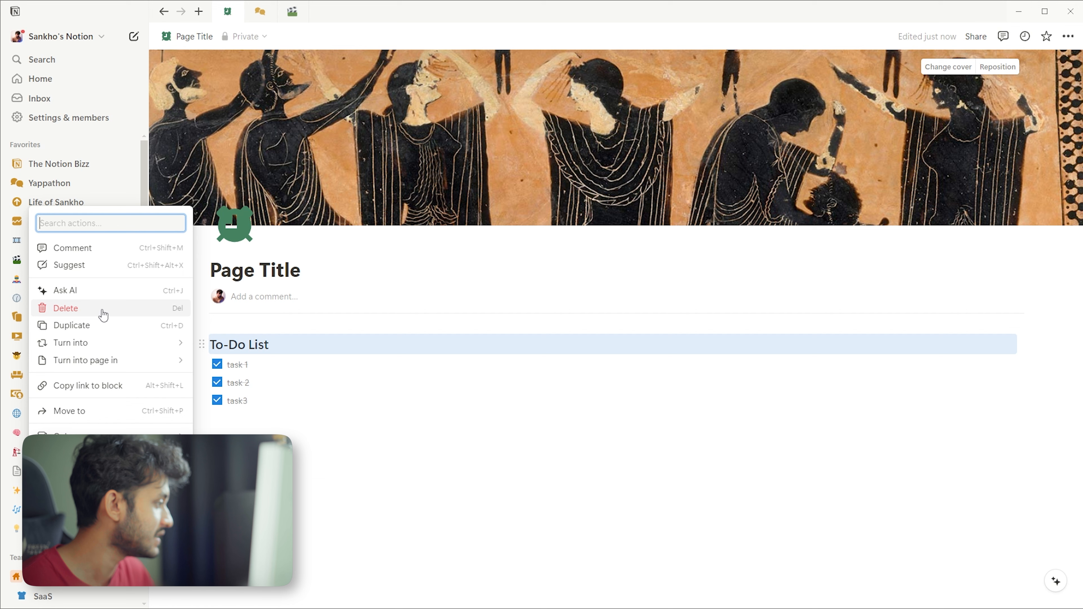
pyautogui.moveTo(87, 344)
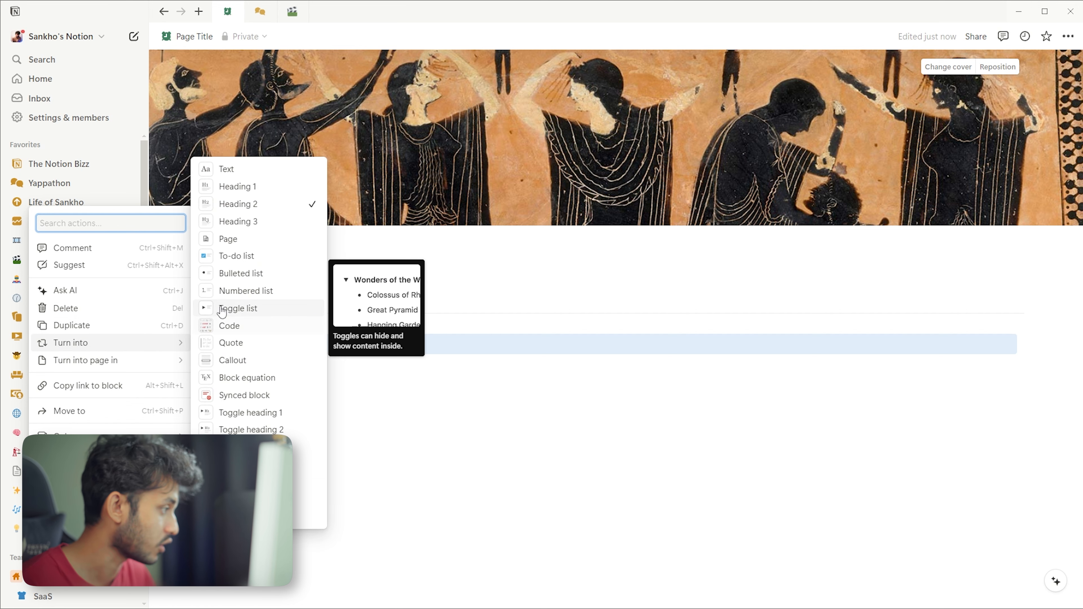
pyautogui.click(260, 187)
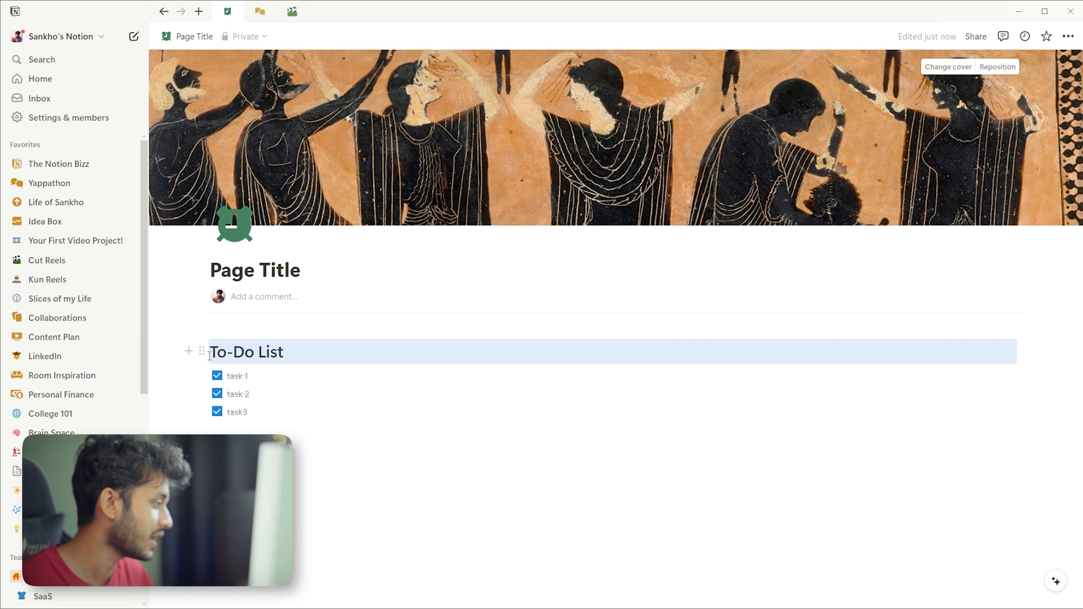
# Turn the "To-Do List" heading into a bulleted list item
pyautogui.click(202, 351)
pyautogui.moveTo(128, 349)
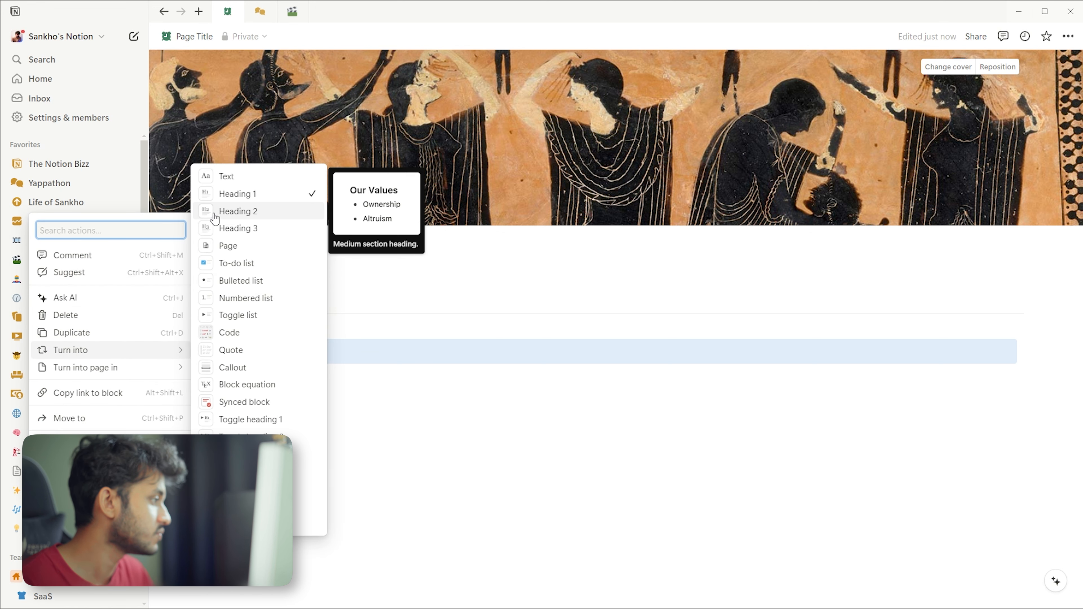
pyautogui.click(255, 281)
# Add bullets "item 1", "item 2" and "item 3" below the "To-Do List" bullet
pyautogui.click(215, 334)
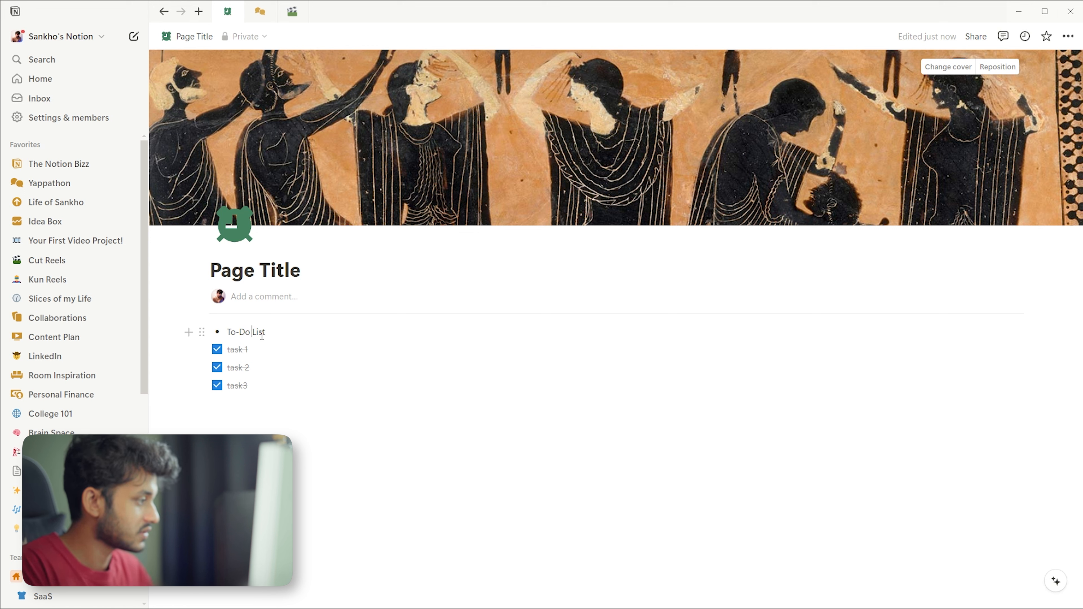
pyautogui.press('Return')
pyautogui.write('item 1')
pyautogui.press('Return')
pyautogui.write('item ')
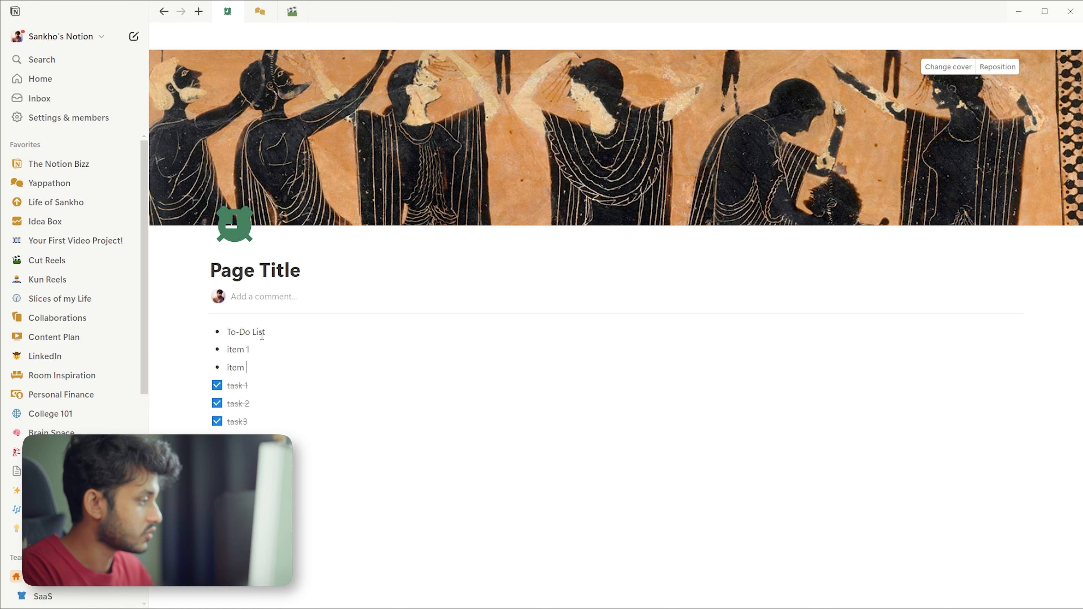
pyautogui.write('2')
pyautogui.press('Return')
pyautogui.write('ti')
pyautogui.press('BackSpace')
pyautogui.press('BackSpace')
pyautogui.write('item 3')
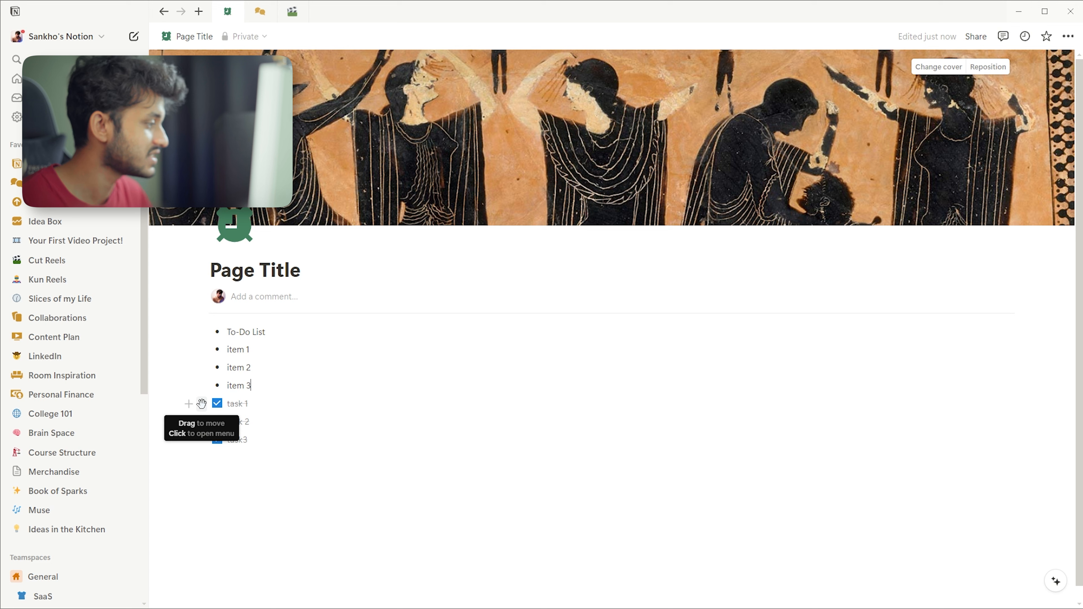
# Give the "To-Do List" bullet text a yellow colour and a yellow background
pyautogui.click(202, 403)
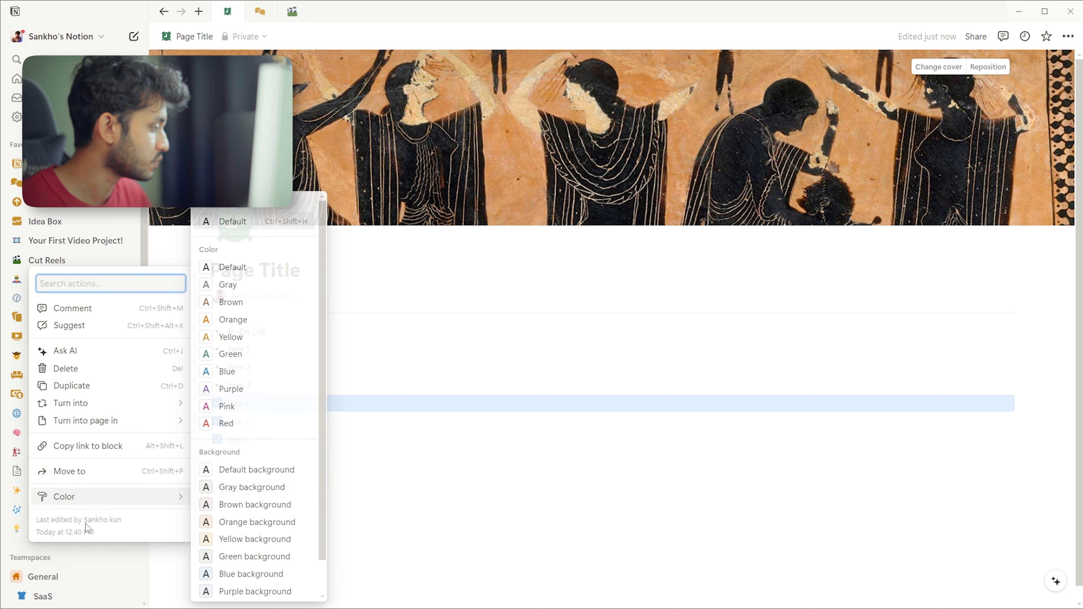
pyautogui.click(462, 455)
pyautogui.moveTo(280, 334); pyautogui.dragTo(226, 332)
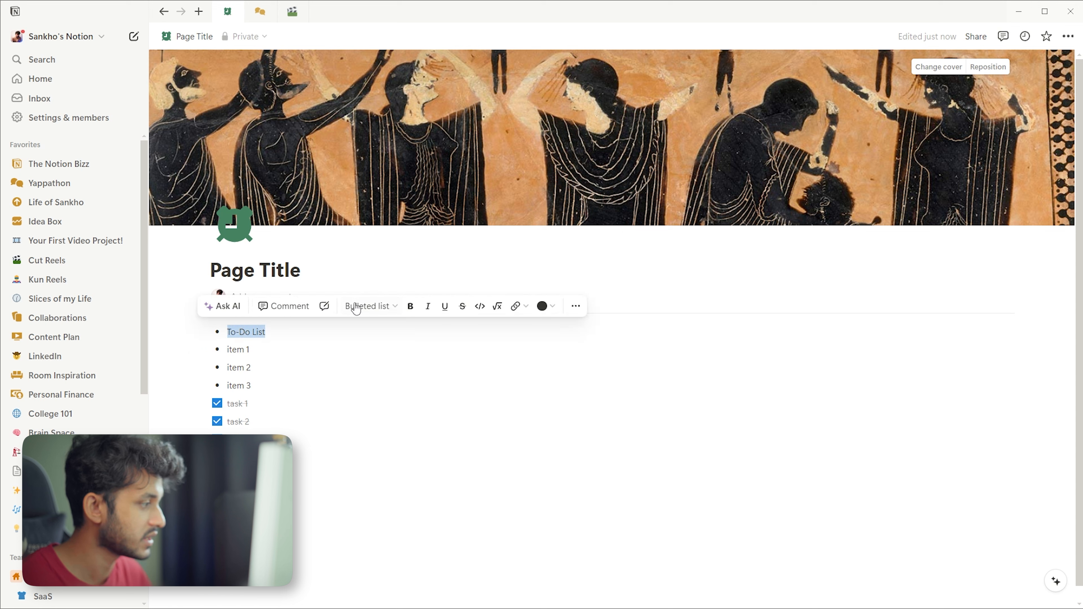
pyautogui.click(550, 307)
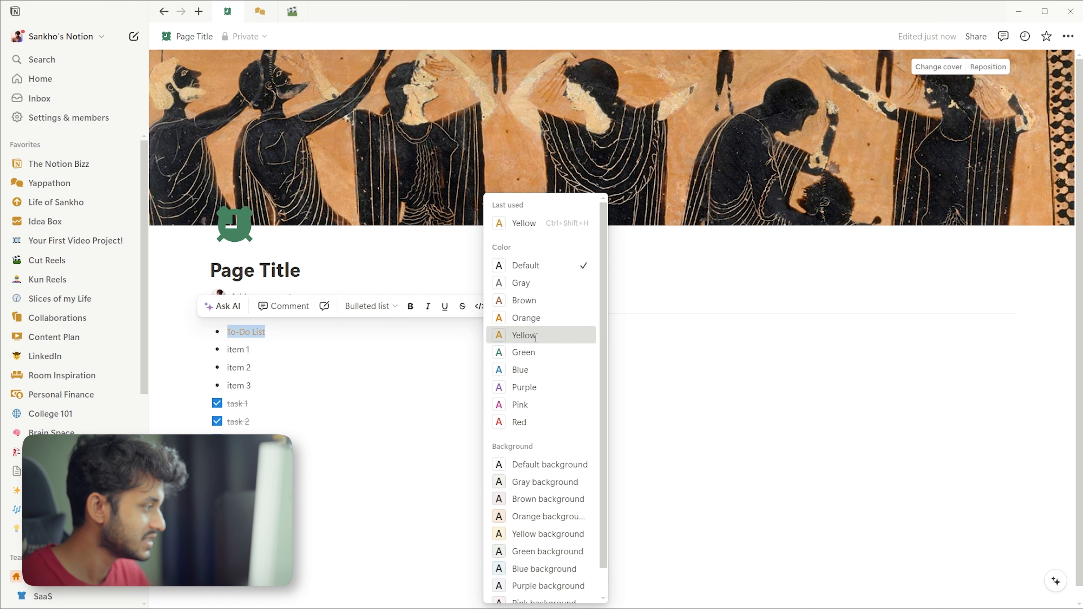
pyautogui.click(535, 341)
pyautogui.scroll(-1, 514, 486)
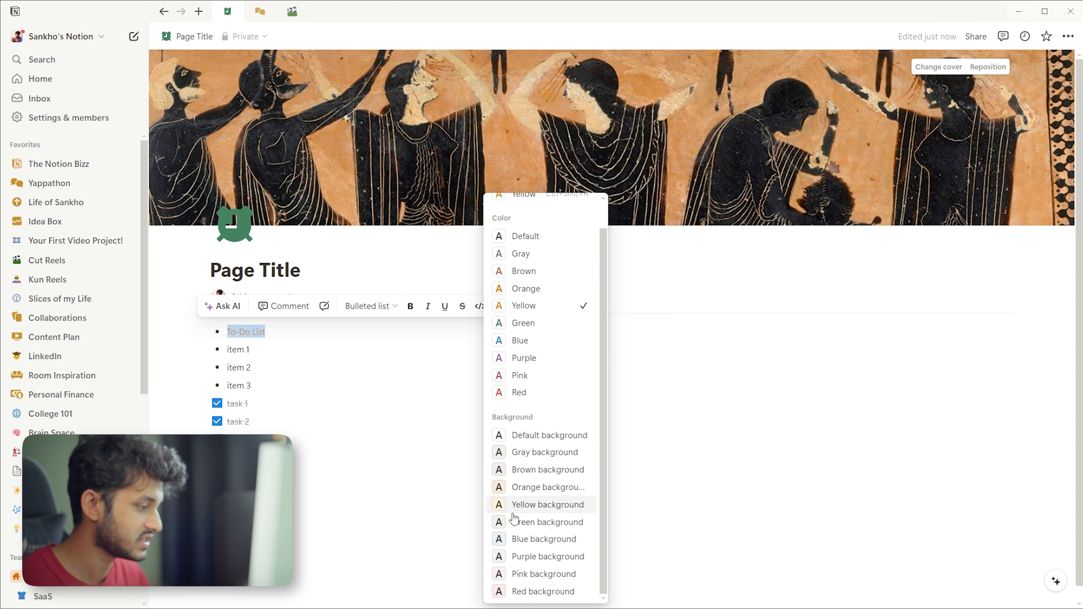
pyautogui.click(539, 505)
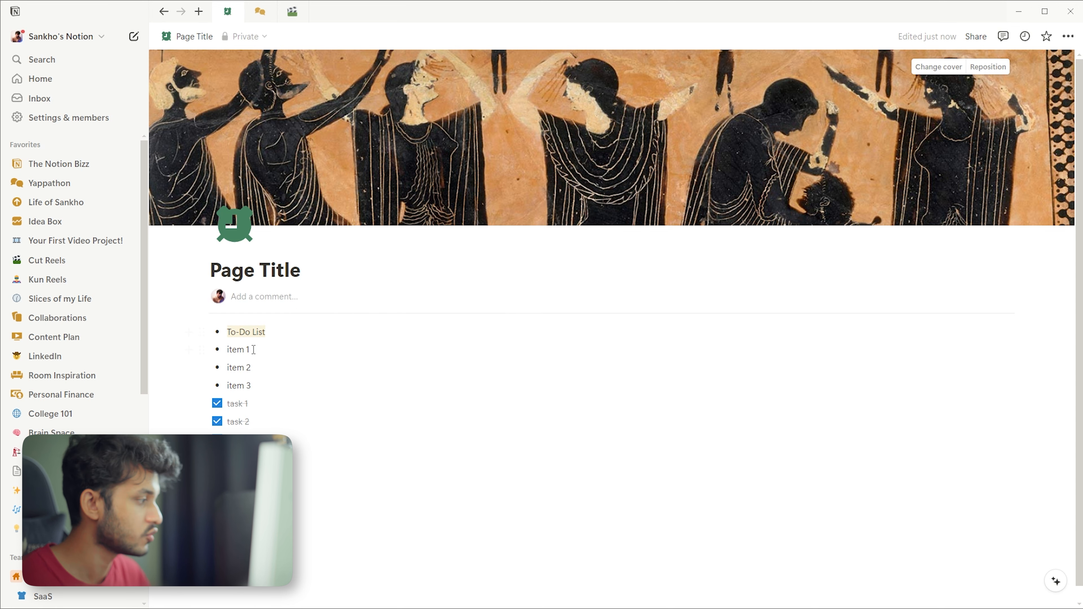
# Try reordering blocks by moving "To-Do List" below "item 3" and "task 2" above "item 3", and restore the original order
pyautogui.click(203, 332)
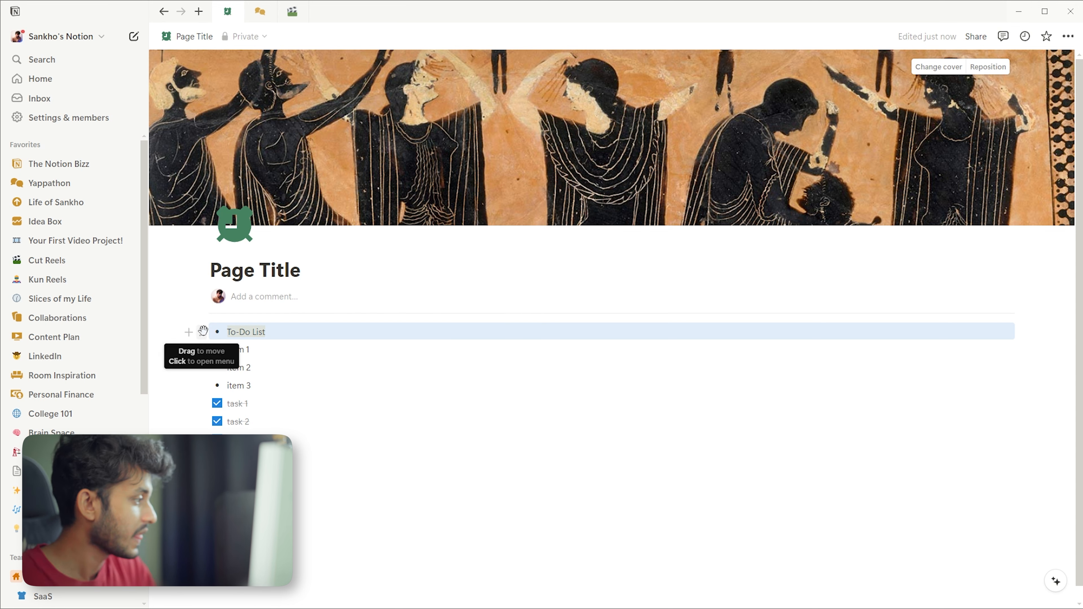
pyautogui.moveTo(201, 331); pyautogui.dragTo(199, 387)
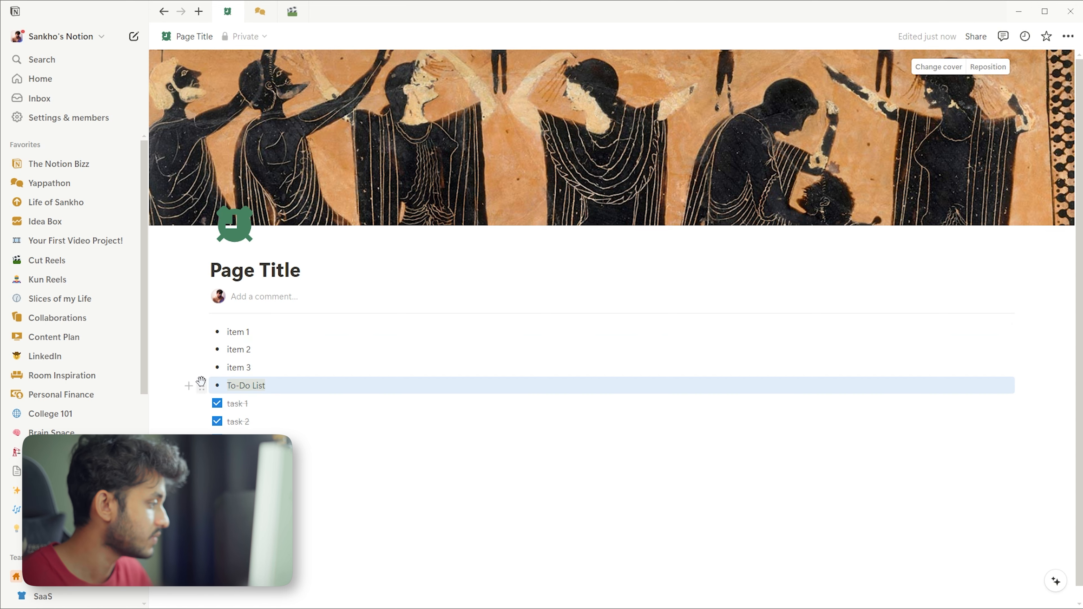
pyautogui.moveTo(200, 422); pyautogui.dragTo(203, 361)
pyautogui.click(271, 434)
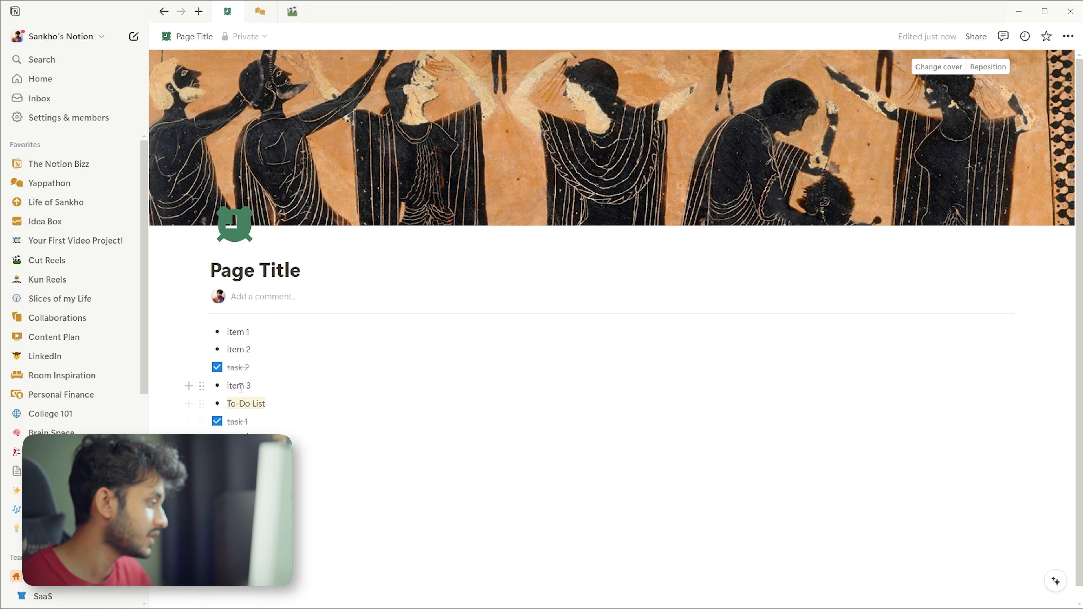
pyautogui.hotkey('ctrl', 'z')
pyautogui.moveTo(203, 386); pyautogui.dragTo(217, 331)
# Turn the "To-Do List" bullet into a Heading 3 and move it directly above "task 1"
pyautogui.click(202, 332)
pyautogui.moveTo(128, 317)
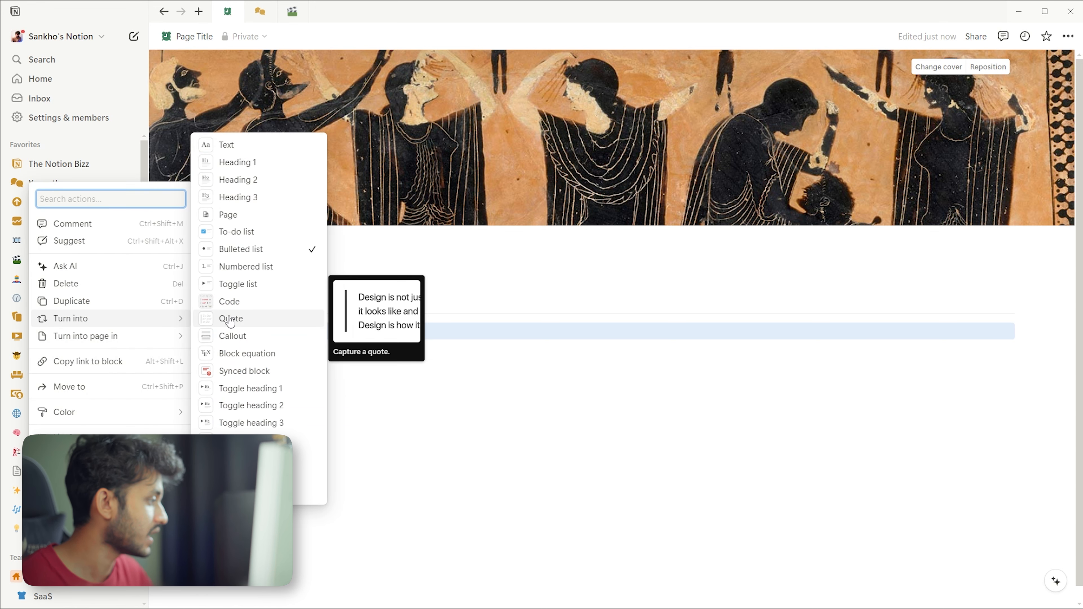
pyautogui.click(249, 196)
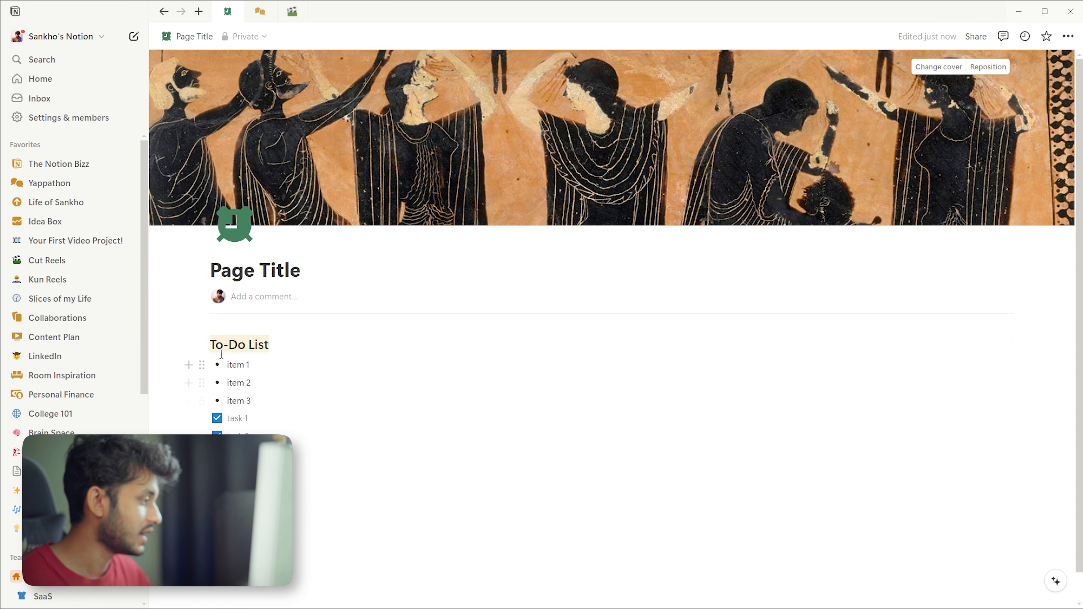
pyautogui.moveTo(202, 345); pyautogui.dragTo(201, 406)
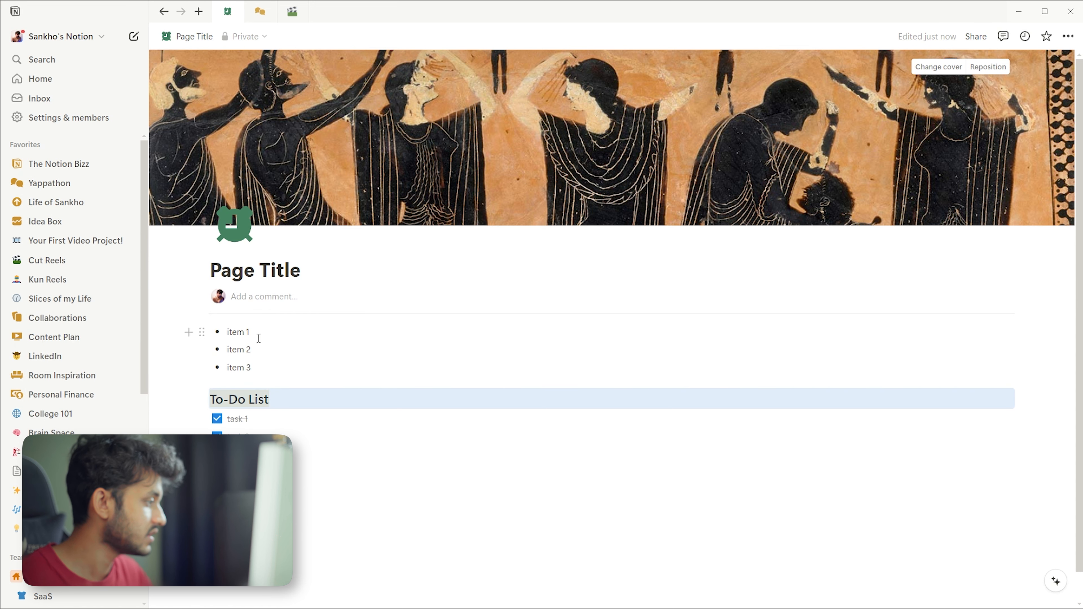
# Add an "Items" line as a Heading 3 and place it above the "item 1" bullet
pyautogui.click(243, 483)
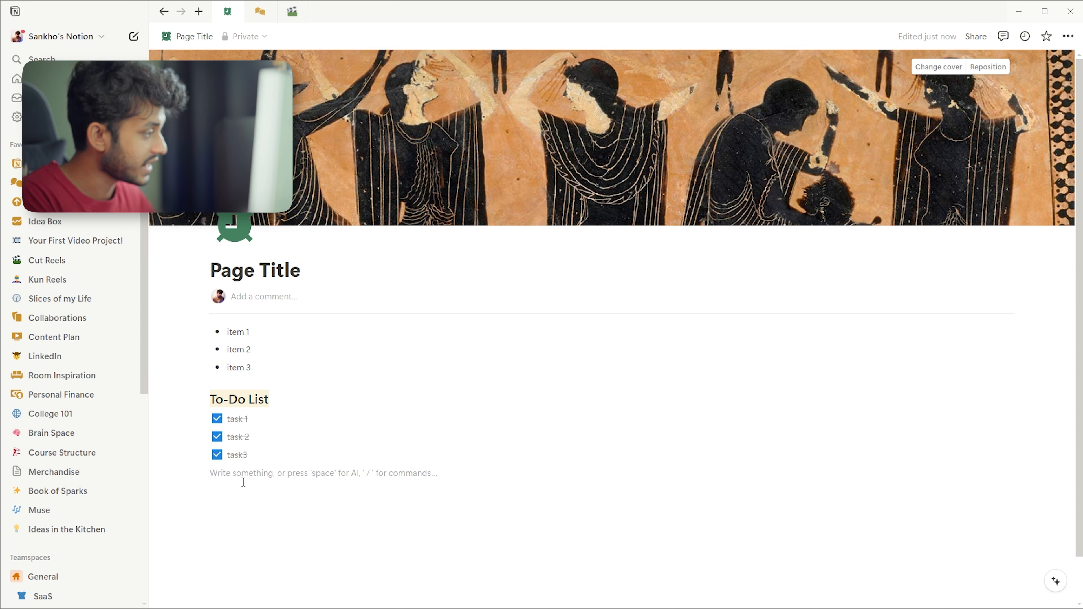
pyautogui.write('Items')
pyautogui.hotkey('ctrl', 'a')
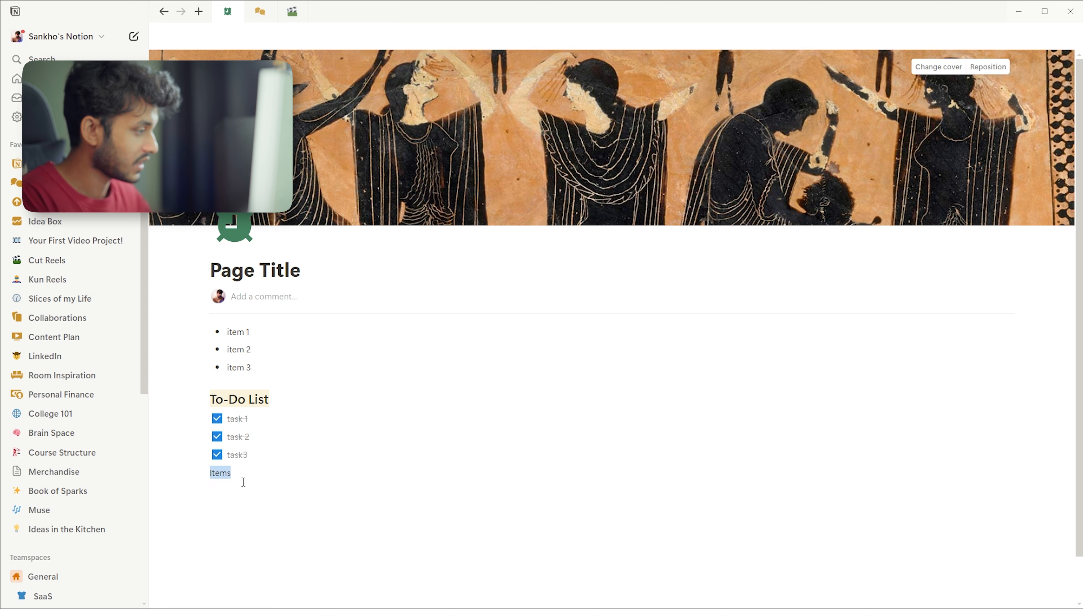
pyautogui.click(337, 448)
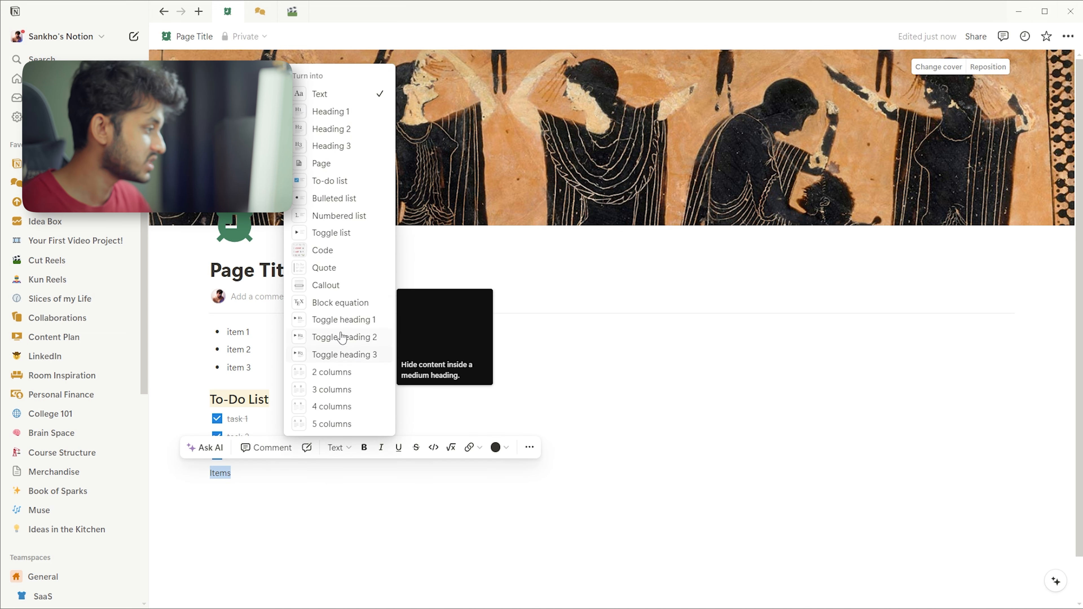
pyautogui.click(350, 146)
pyautogui.moveTo(196, 486); pyautogui.dragTo(206, 329)
pyautogui.moveTo(206, 328); pyautogui.dragTo(205, 329)
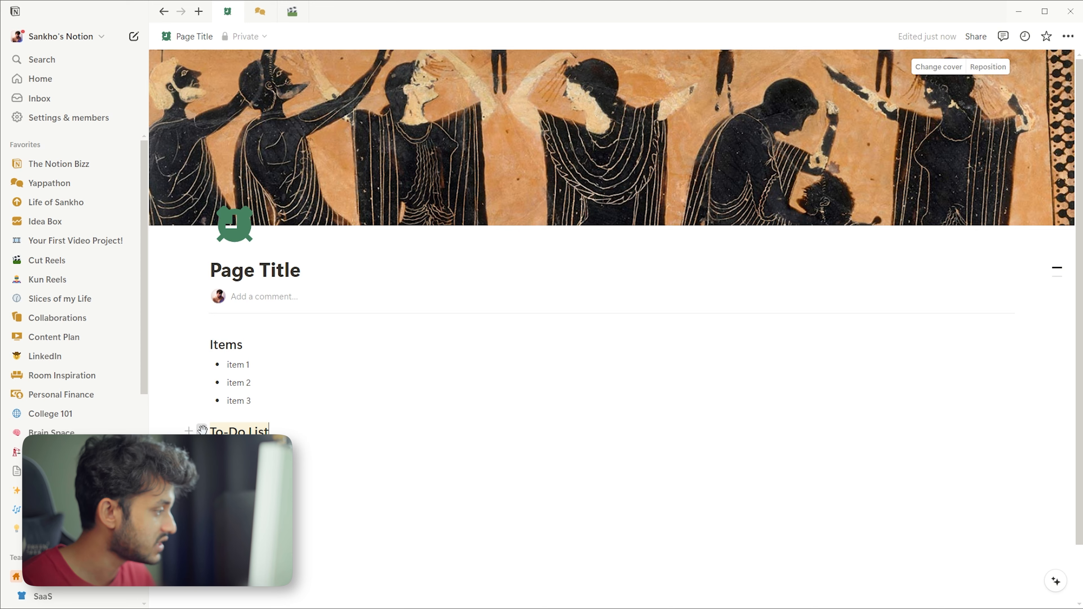
# Arrange the page in two columns, with the item bullets under "Items" and the three tasks under "To-Do List" beside them
pyautogui.moveTo(202, 430); pyautogui.dragTo(1019, 349)
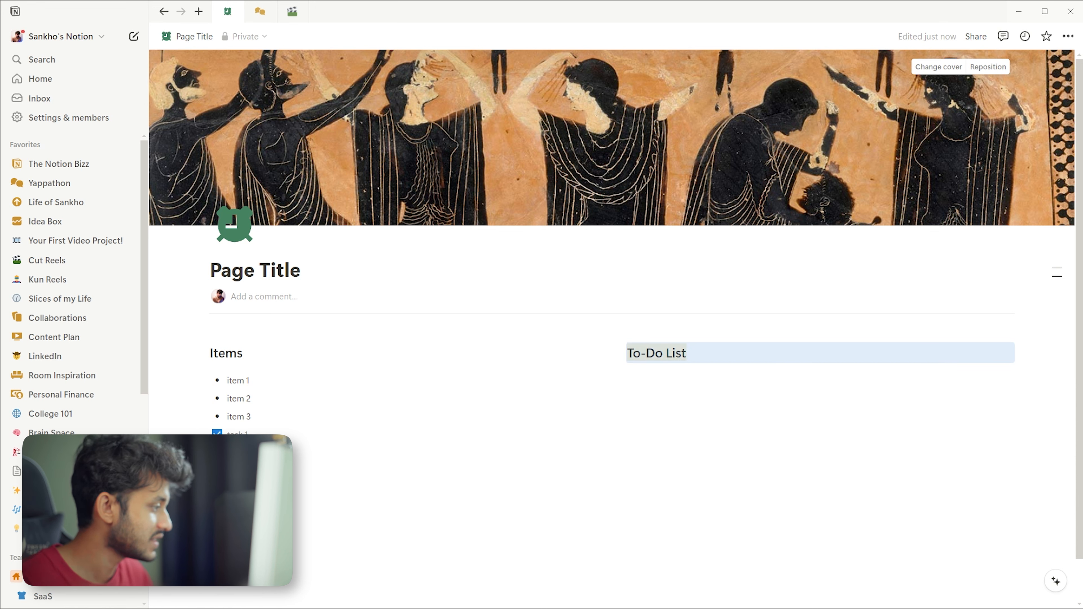
pyautogui.moveTo(230, 432); pyautogui.dragTo(618, 370)
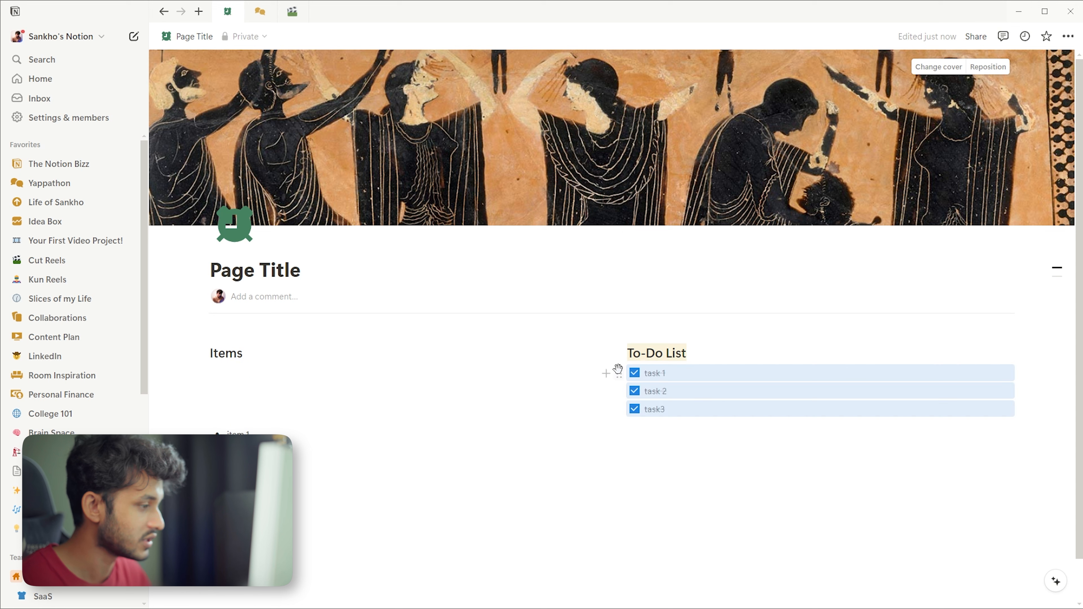
pyautogui.moveTo(227, 432); pyautogui.dragTo(213, 369)
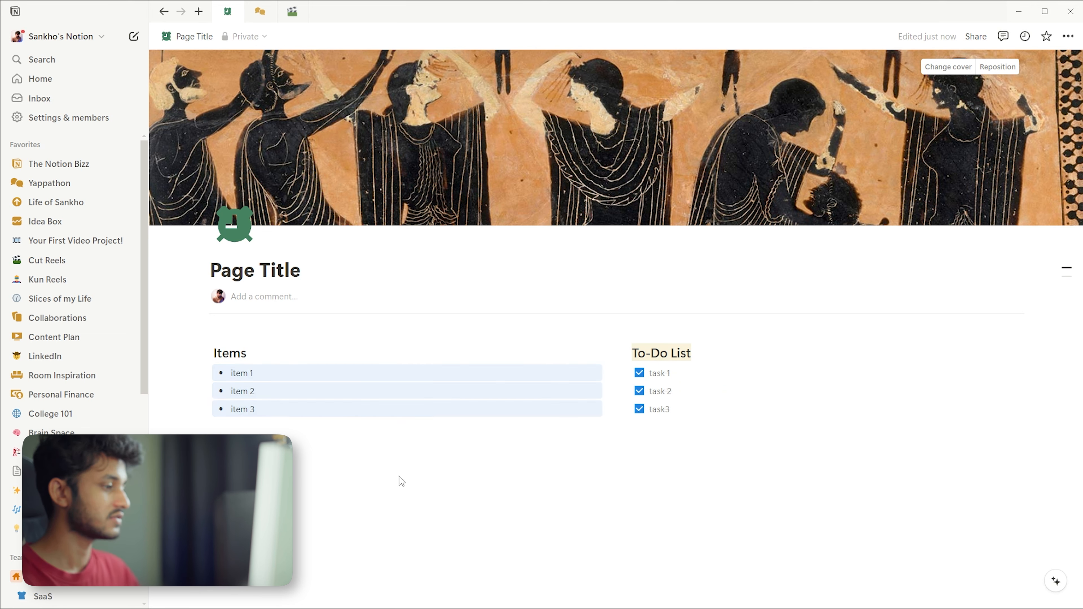
# Add "item 4" to the bullets under "Items" and "task 4" to the to-do items
pyautogui.click(284, 409)
pyautogui.press('Return')
pyautogui.write('item 4')
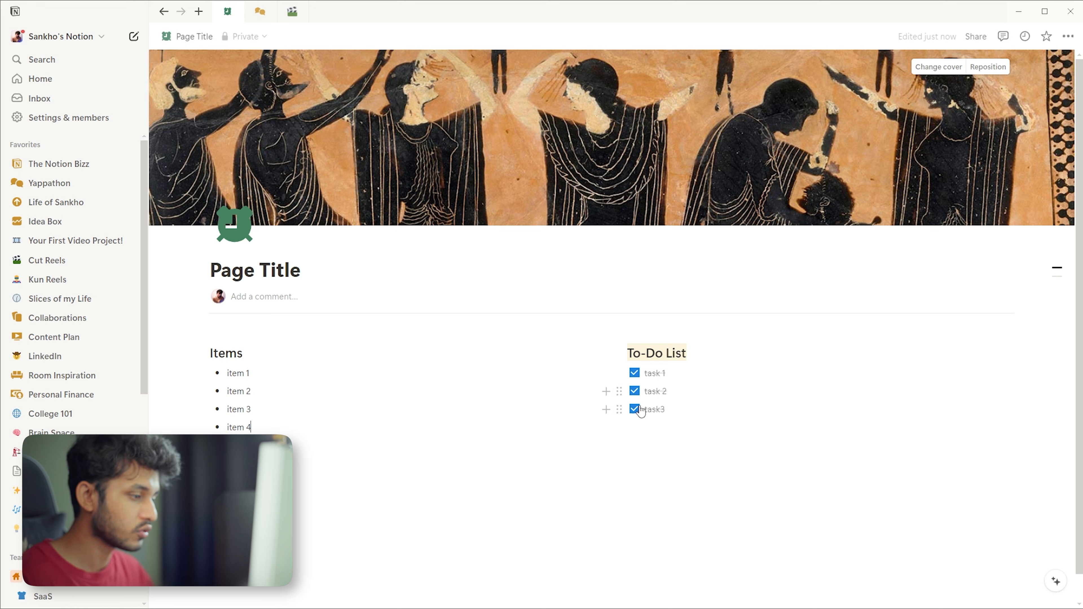
pyautogui.click(687, 410)
pyautogui.press('Return')
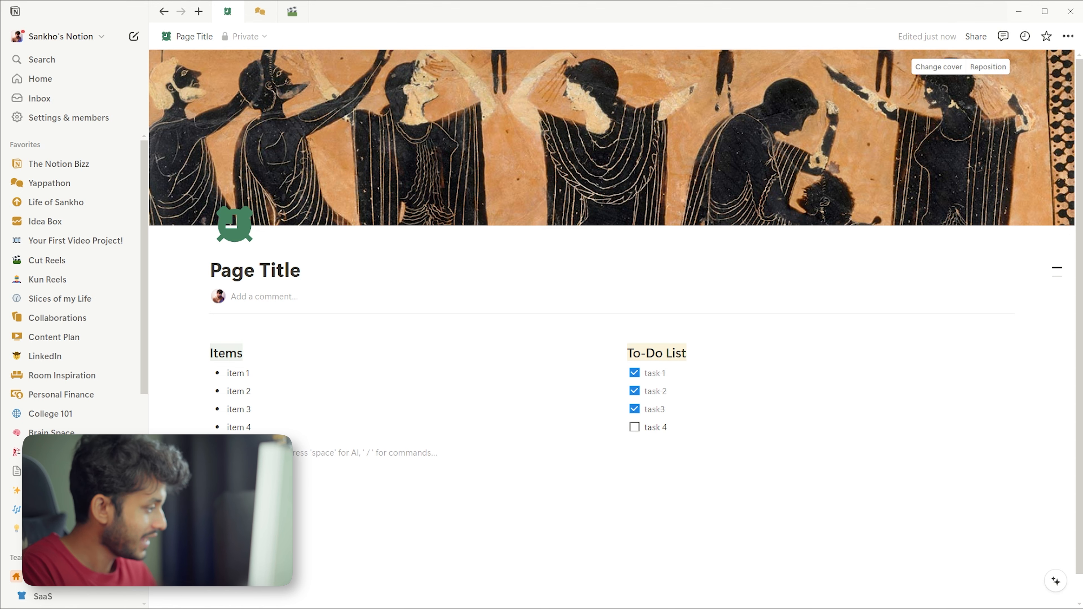
# Create a sub-page named "Notes" below the two columns
pyautogui.write('/page')
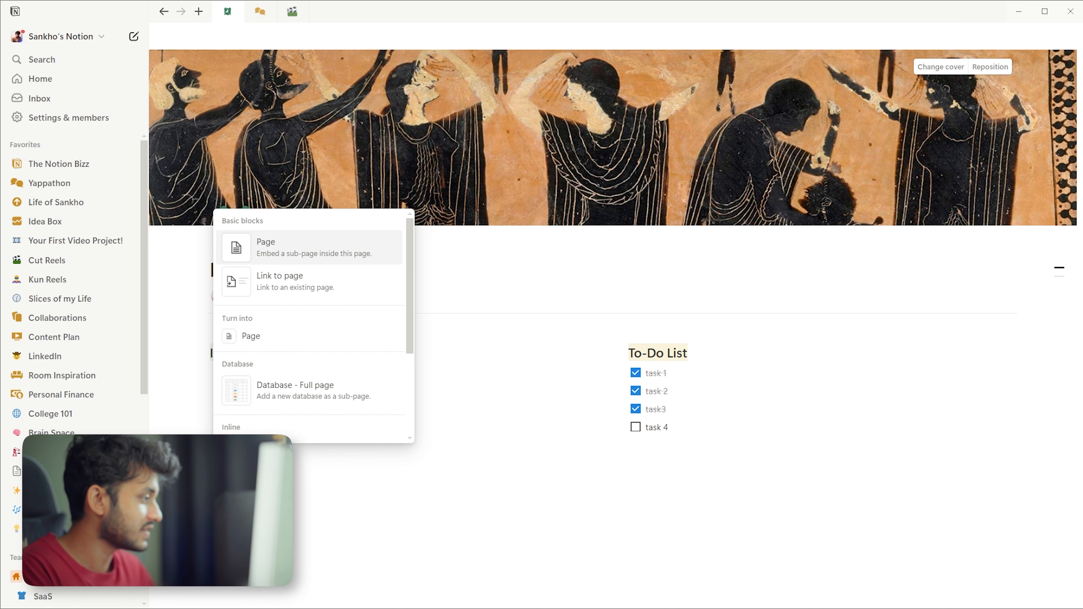
pyautogui.press('Return')
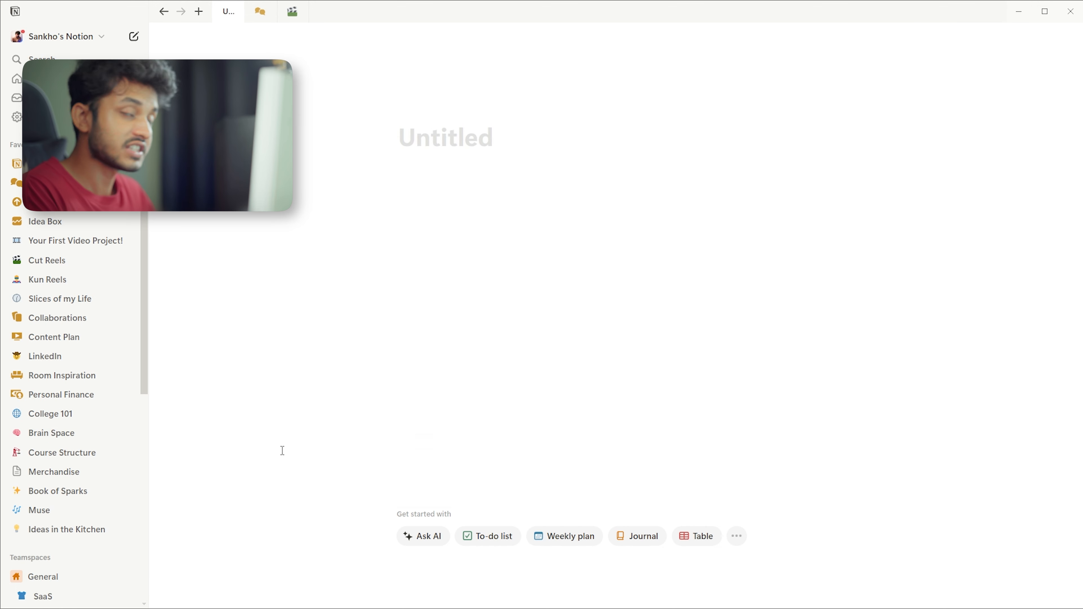
pyautogui.write('Notes')
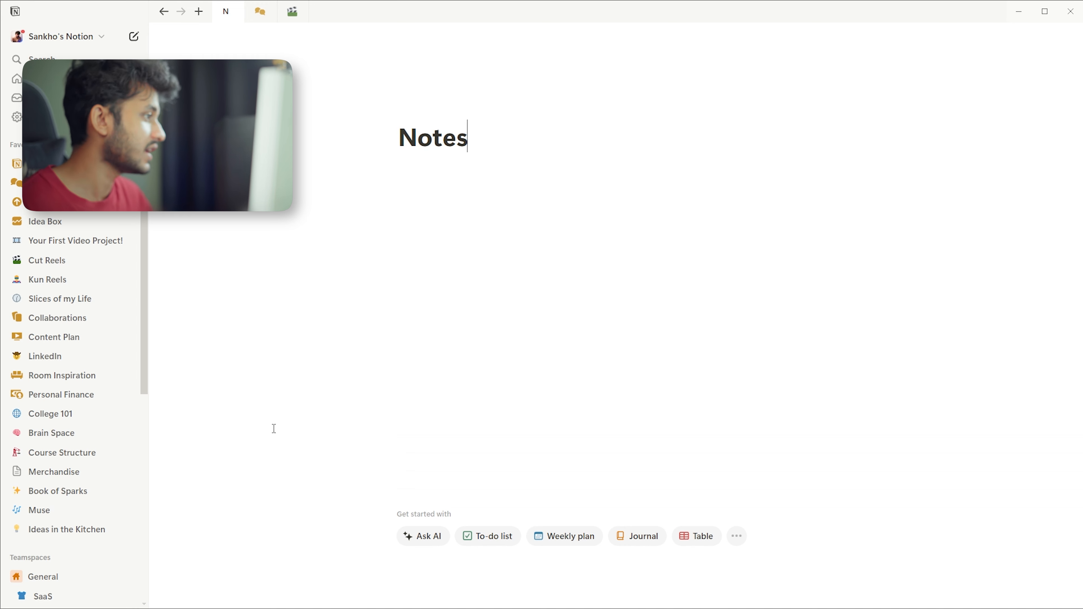
# Turn on small text and full width for the Notes page
pyautogui.click(1068, 37)
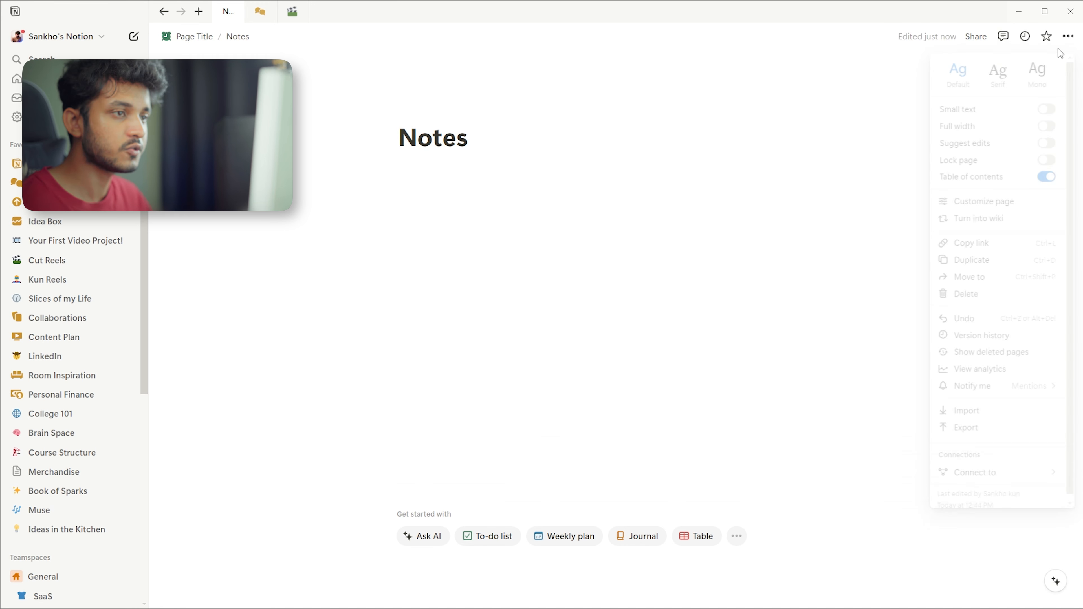
pyautogui.click(1048, 111)
pyautogui.click(1048, 129)
pyautogui.click(749, 189)
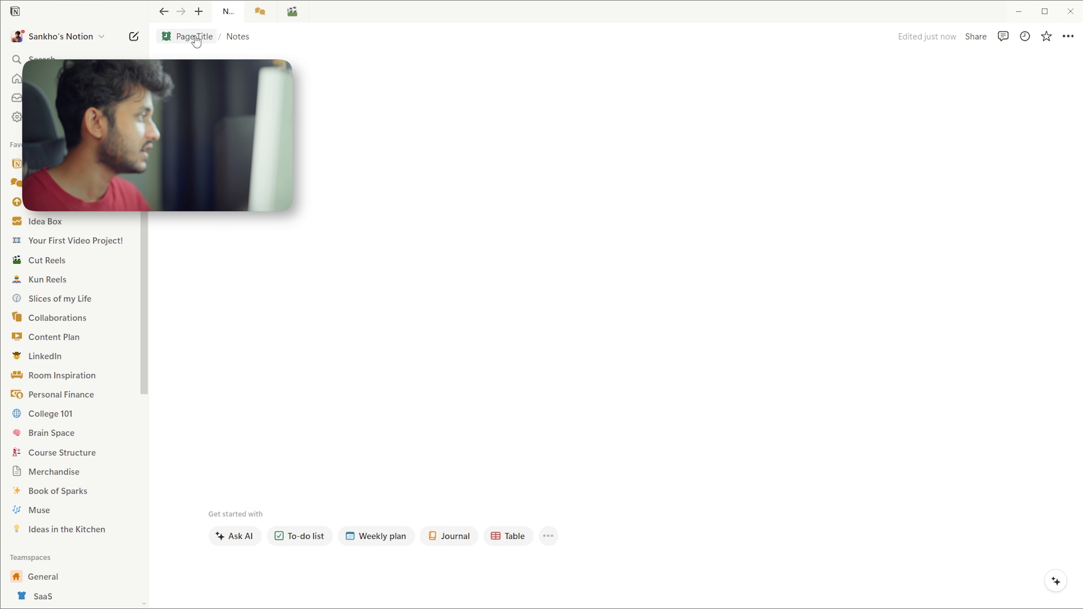
# Return to the parent page and rename it "Demo"
pyautogui.click(182, 38)
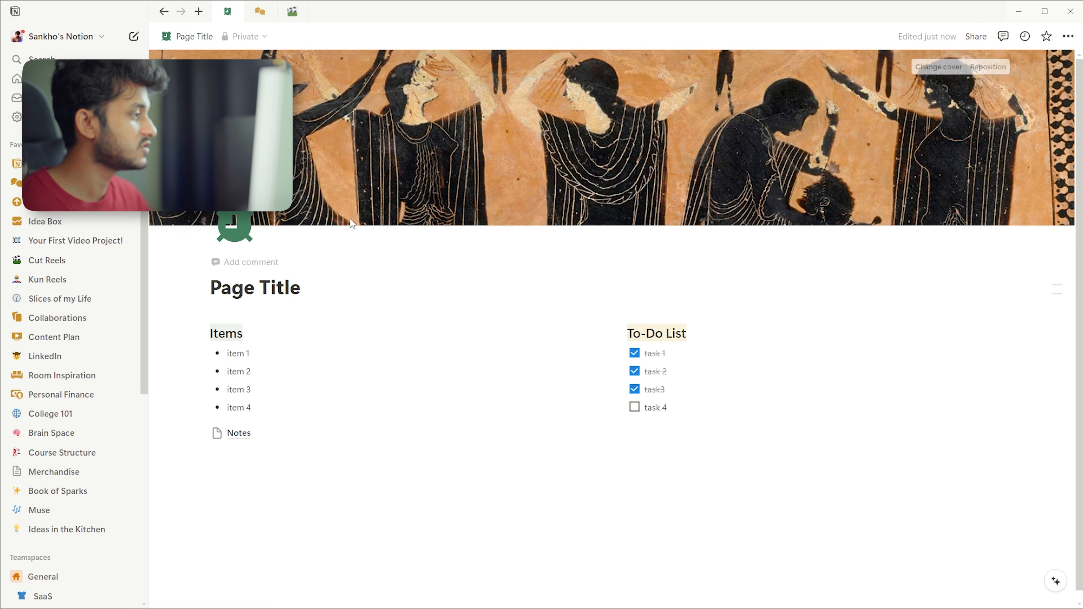
pyautogui.moveTo(301, 286); pyautogui.dragTo(212, 286)
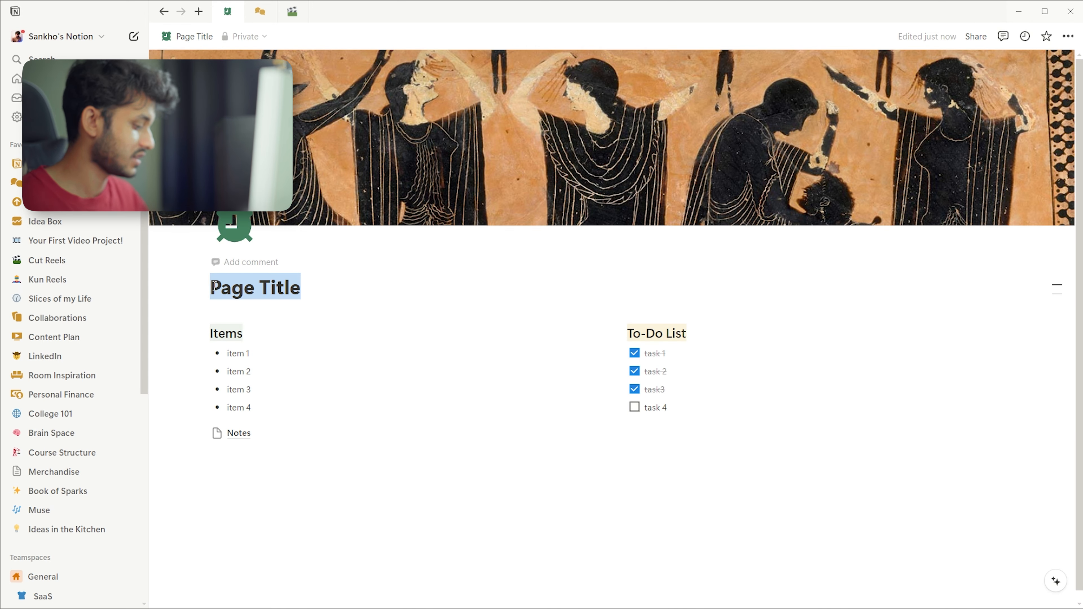
pyautogui.write('Demo')
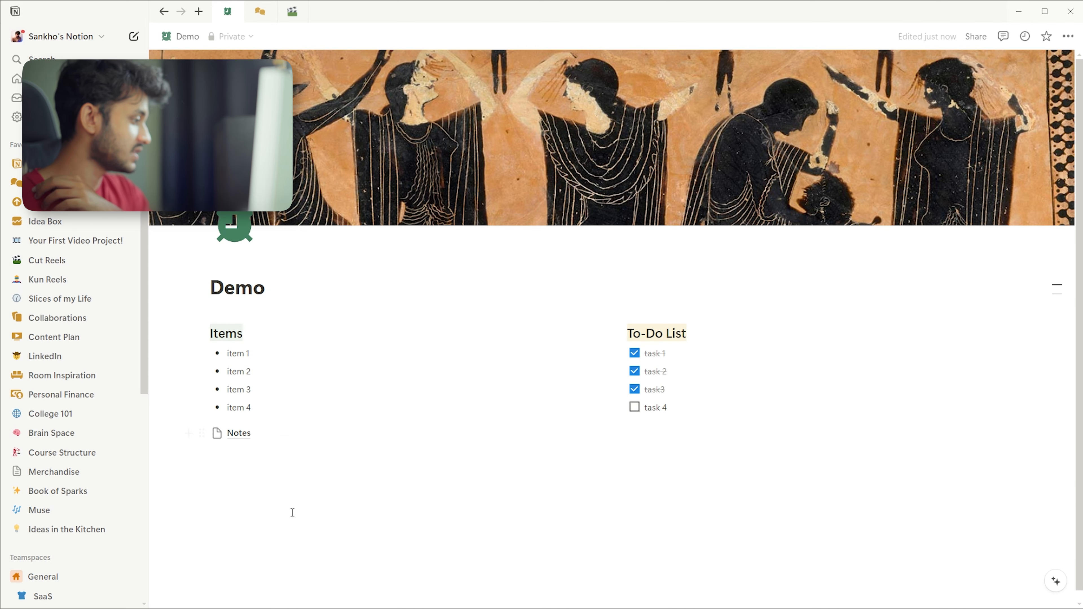
# Create a second sub-page named "Videos & Images" below Notes and start its body text
pyautogui.click(290, 512)
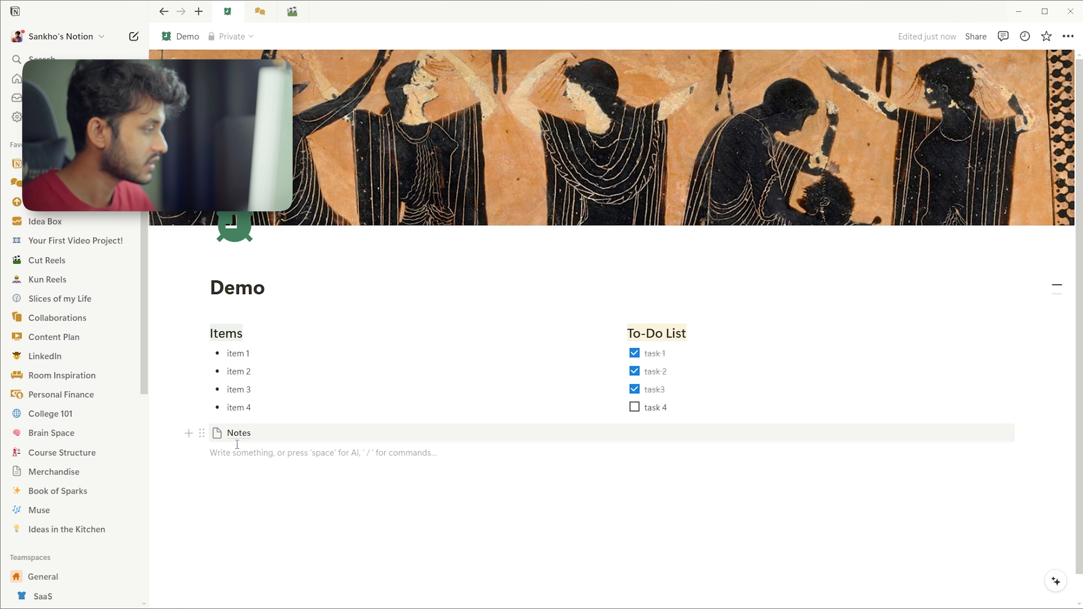
pyautogui.write('/page')
pyautogui.press('Return')
pyautogui.write('Videos')
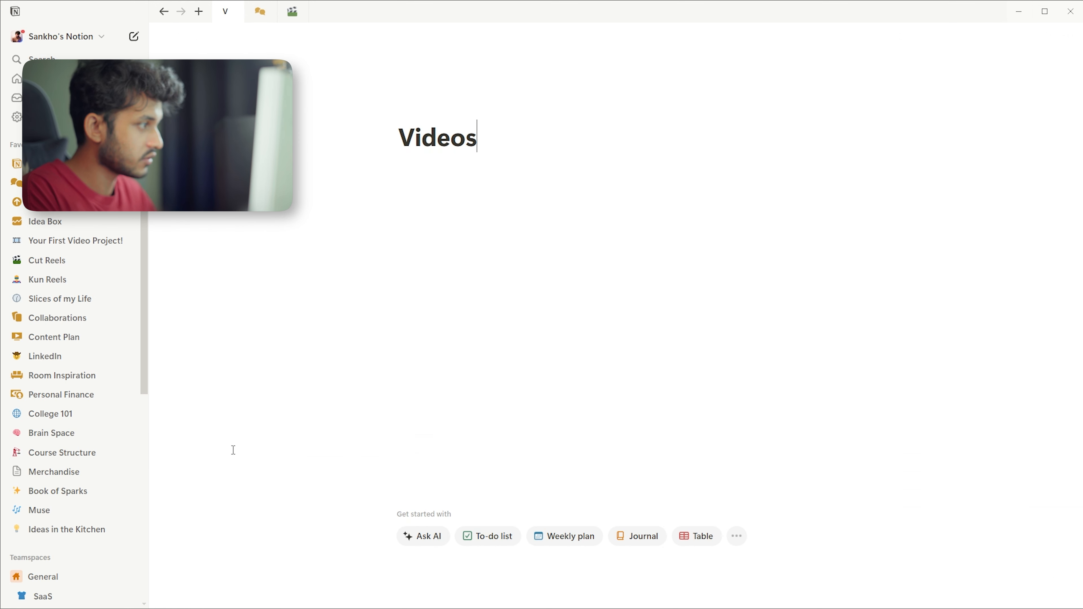
pyautogui.write(' & Images')
pyautogui.press('Return')
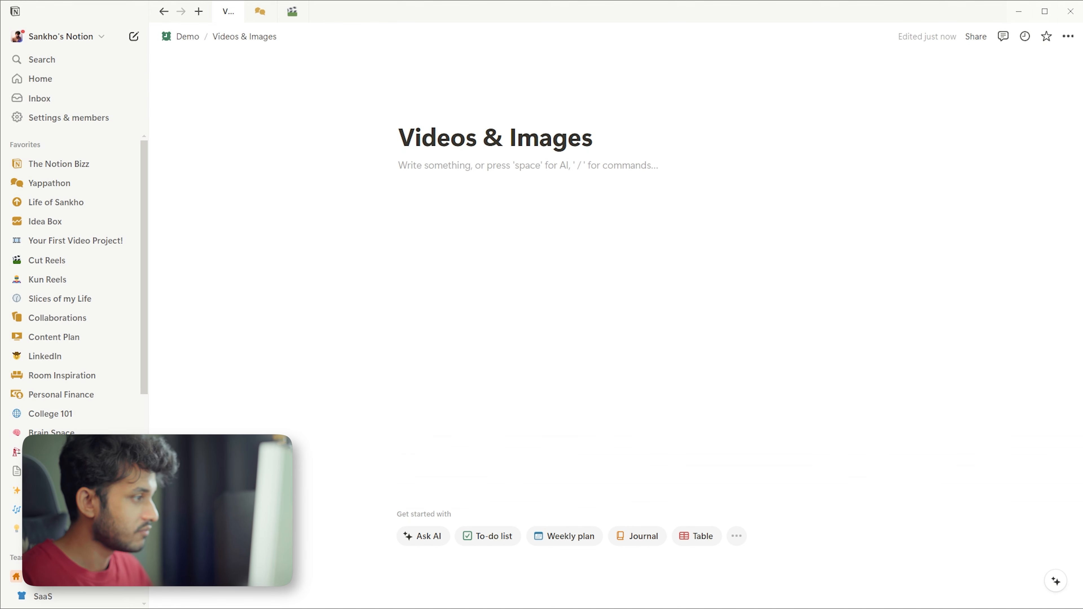
pyautogui.write('https://www.youtube.com/watch?v=UA_6uNourIU')
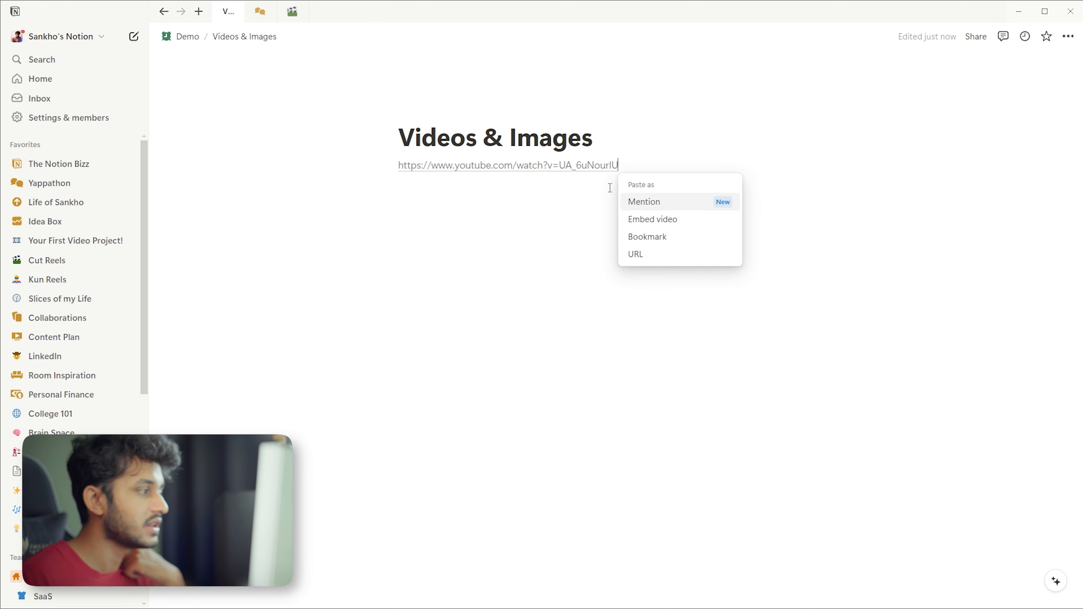
pyautogui.click(646, 203)
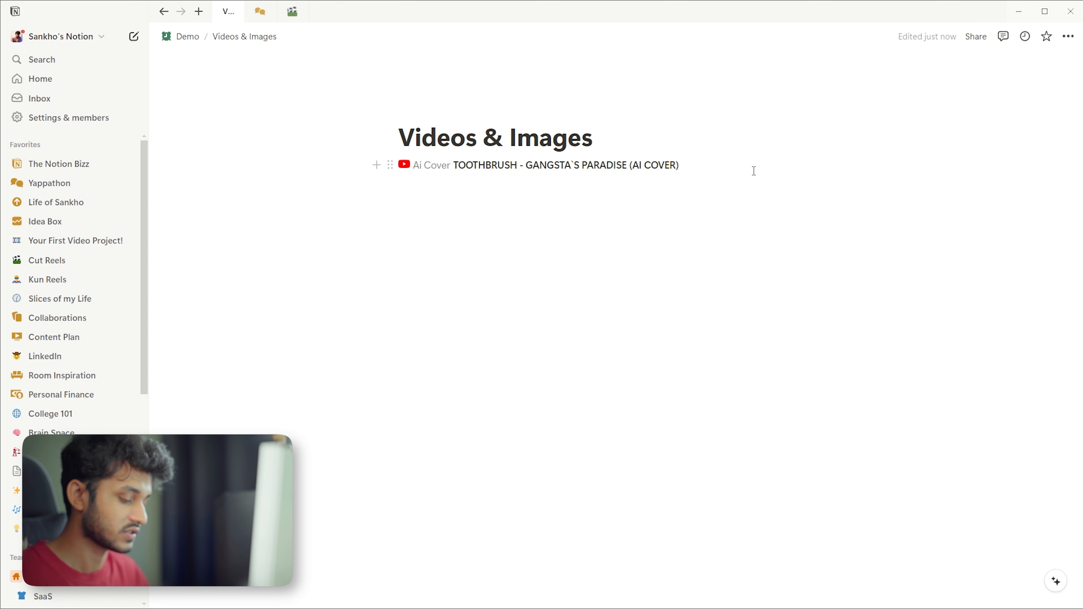
# Insert the same YouTube link below the mention as an embedded video and play it
pyautogui.write('https://www.youtube.com/watch?v=UA_6uNourlU')
pyautogui.click(679, 240)
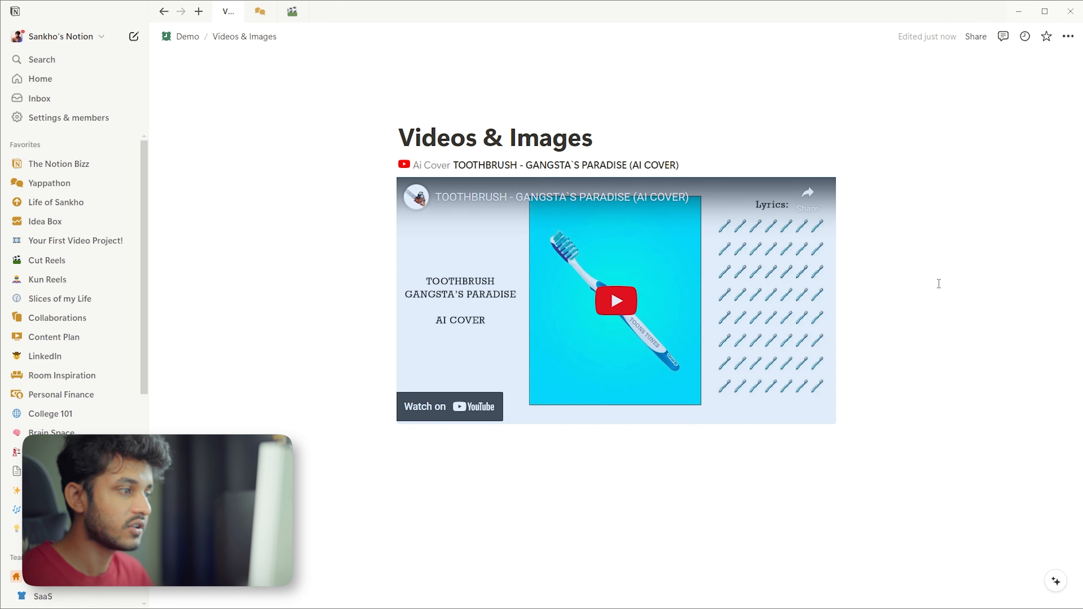
pyautogui.click(616, 301)
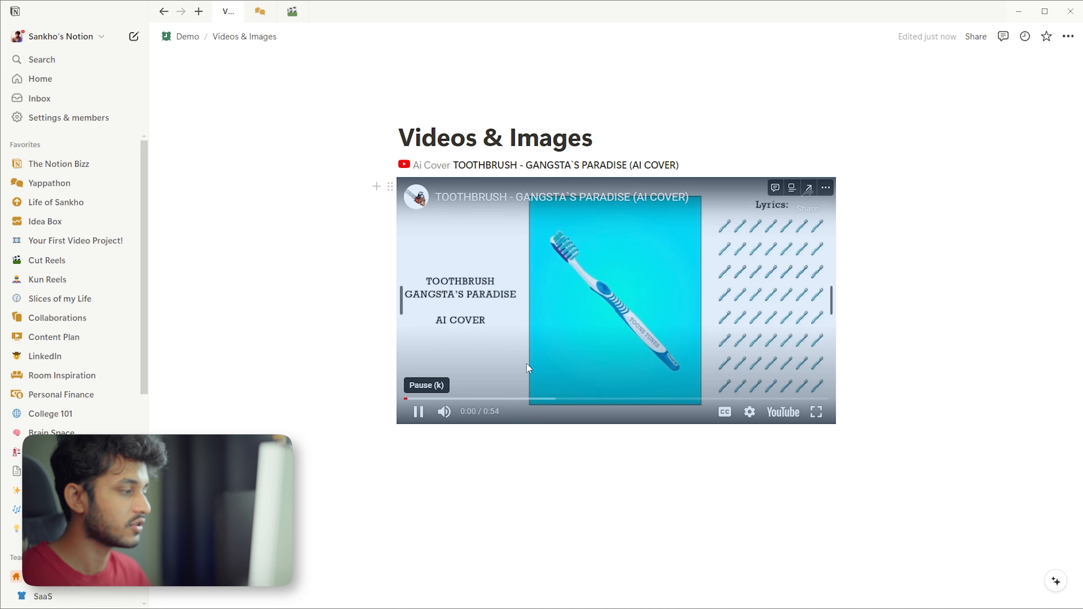
# Pause the video and set sub-page icons on the Demo page: a clapper board for Videos & Images and a red bookmark for Notes
pyautogui.click(418, 412)
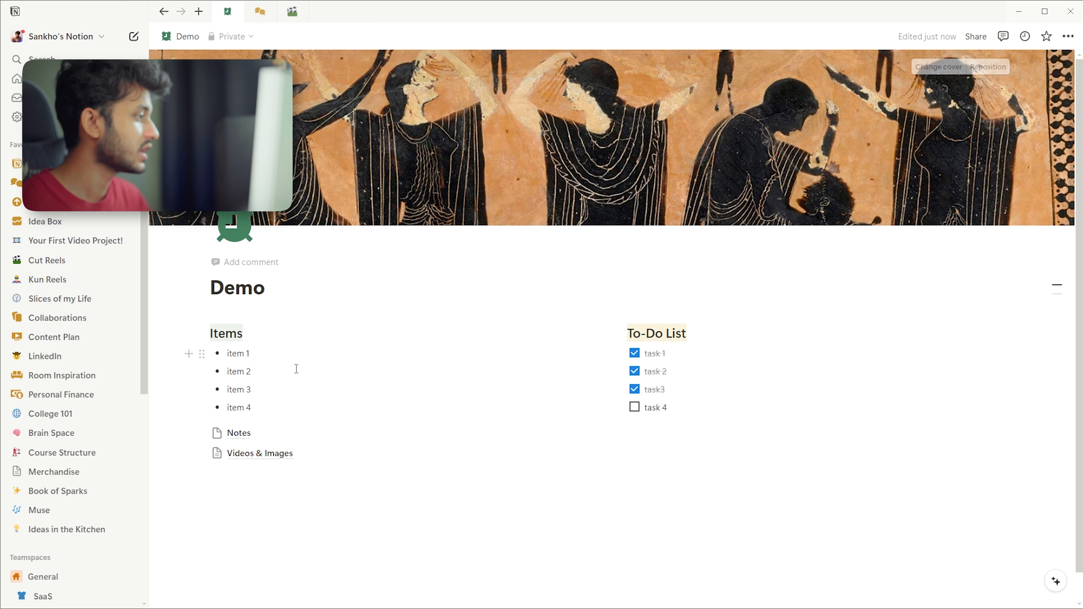
pyautogui.click(218, 455)
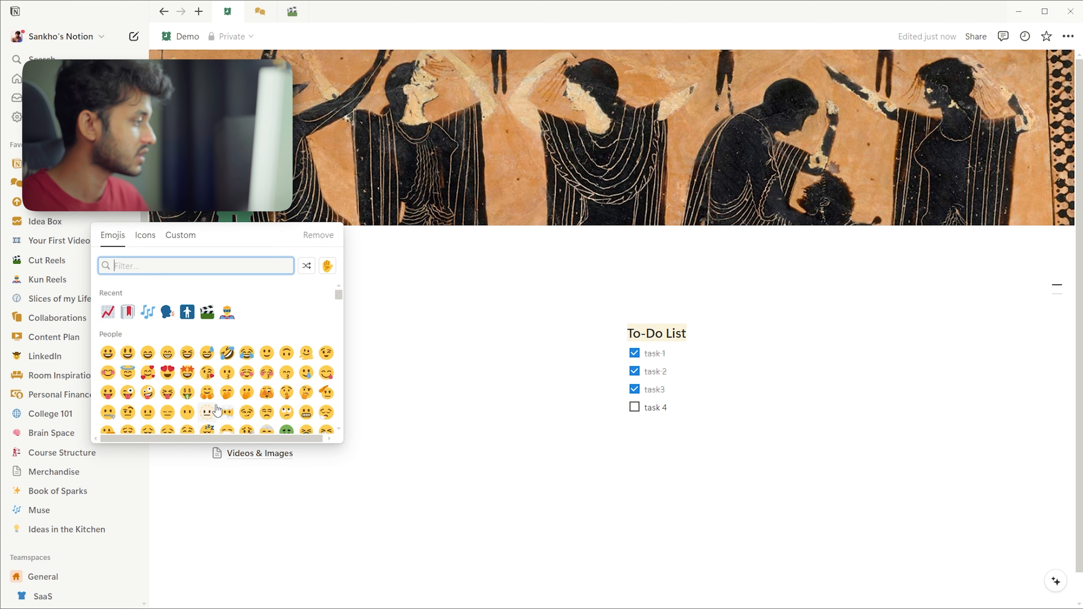
pyautogui.click(205, 320)
pyautogui.click(217, 433)
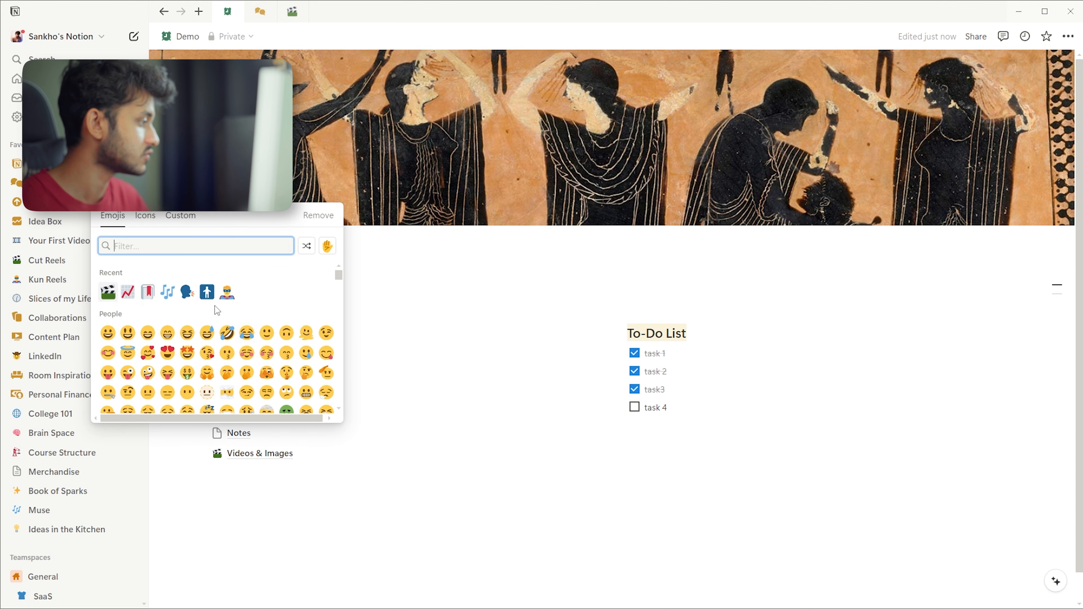
pyautogui.click(155, 292)
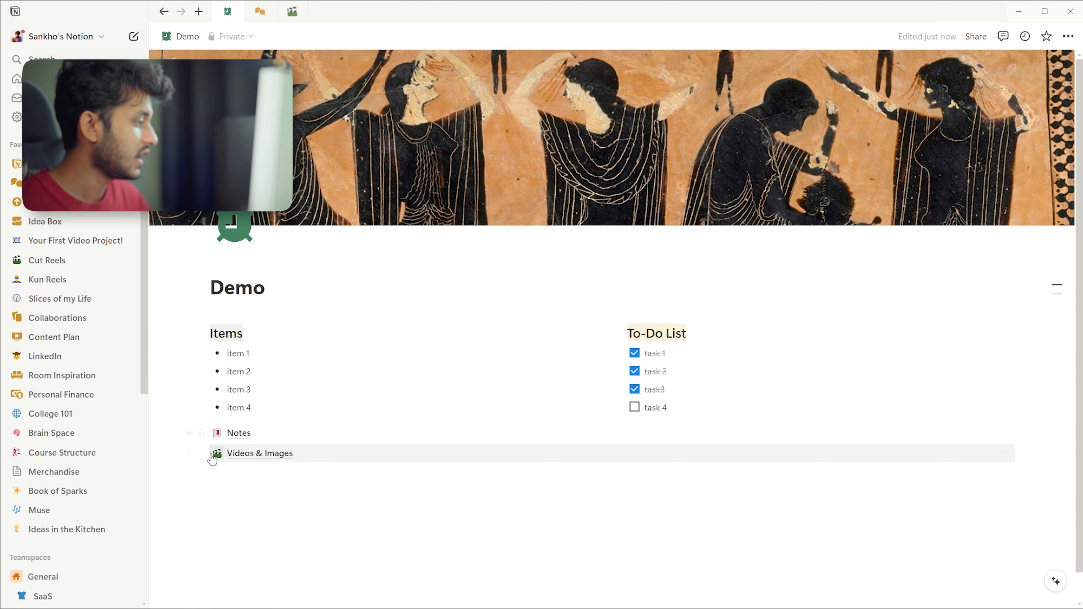
# Move the Videos & Images and Notes sub-pages into a third column beside the To-Do List, with Videos & Images above Notes
pyautogui.moveTo(201, 451); pyautogui.dragTo(1018, 432)
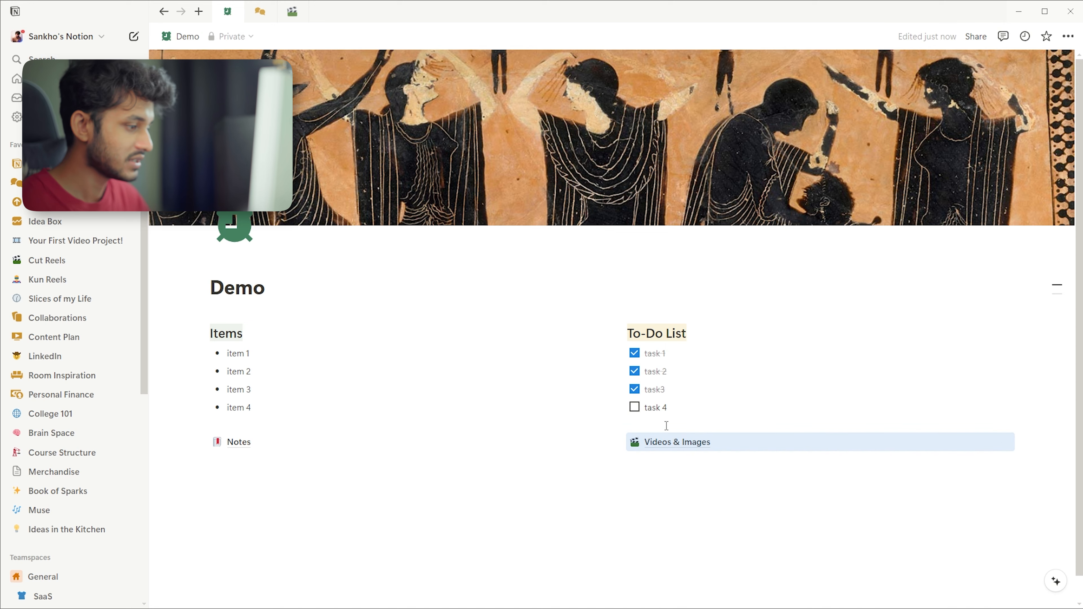
pyautogui.click(421, 492)
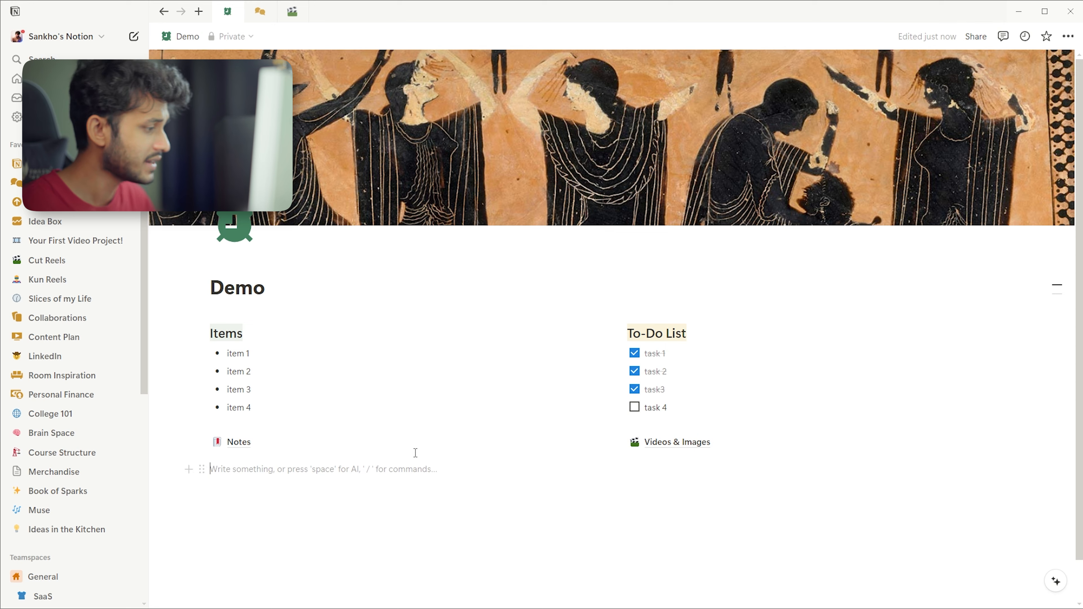
pyautogui.moveTo(615, 442); pyautogui.dragTo(1021, 317)
pyautogui.moveTo(200, 435); pyautogui.dragTo(833, 336)
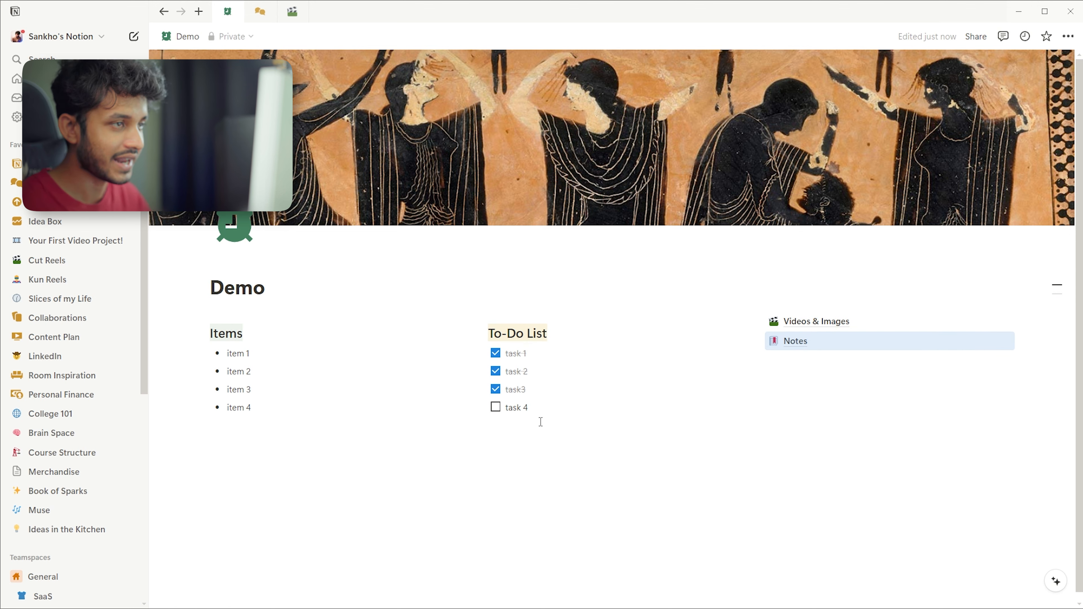
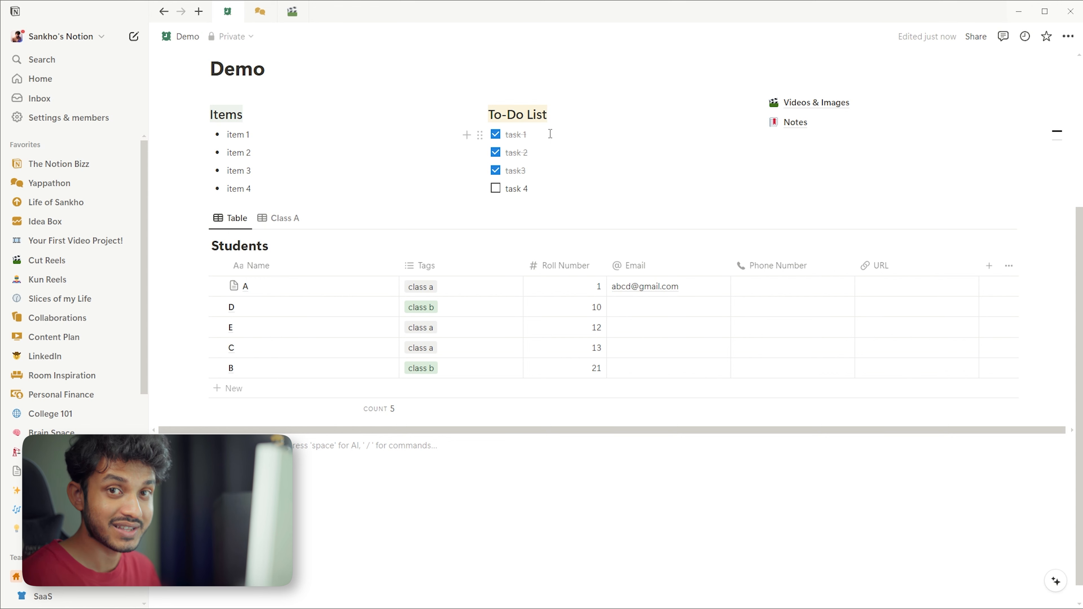
# Make room with blank lines above the Students table and insert a new inline database below the columns
pyautogui.scroll(-1, 491, 256)
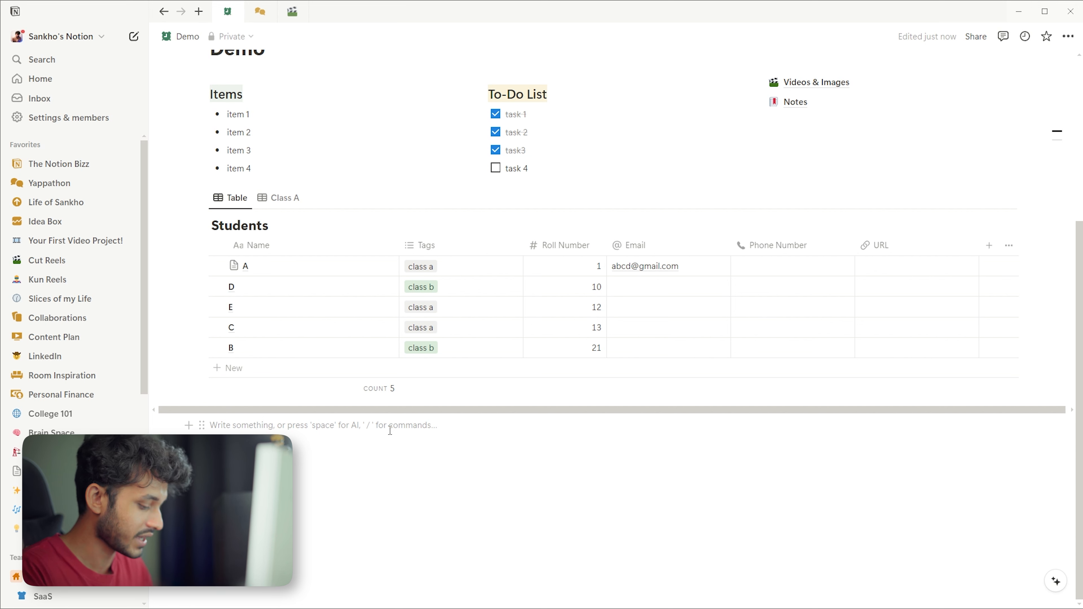
pyautogui.press('Return')
pyautogui.press('Return')
pyautogui.press('Return')
pyautogui.press('Return')
pyautogui.press('Return')
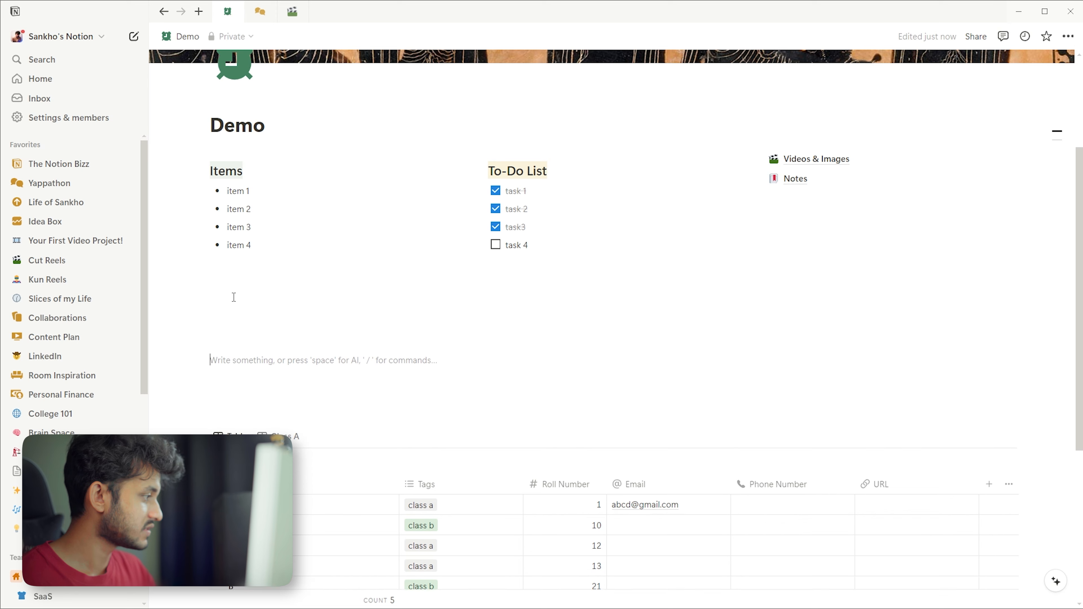
pyautogui.click(232, 296)
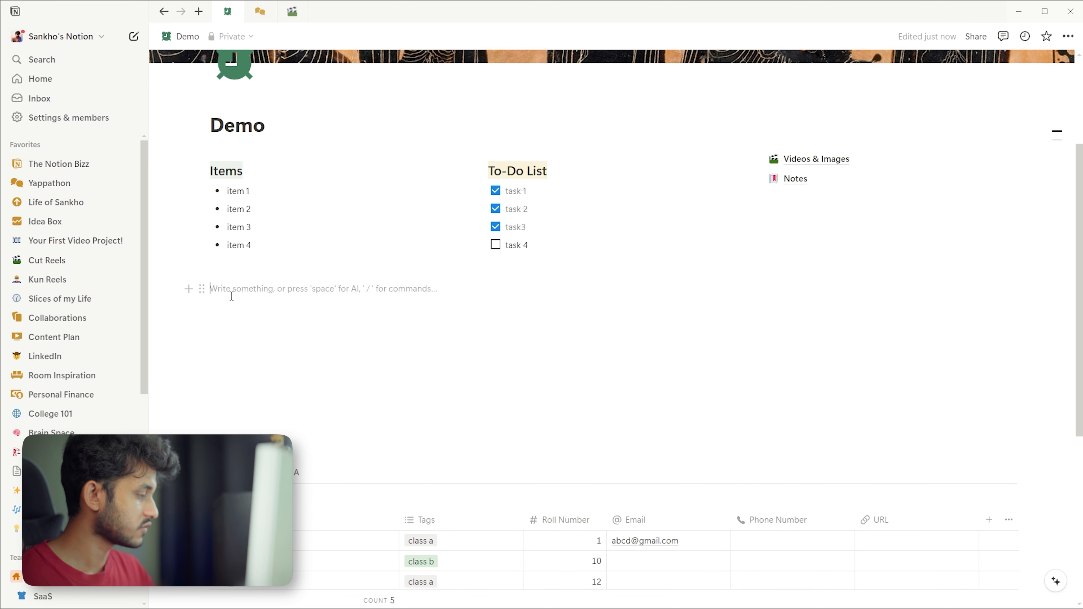
pyautogui.write('/data')
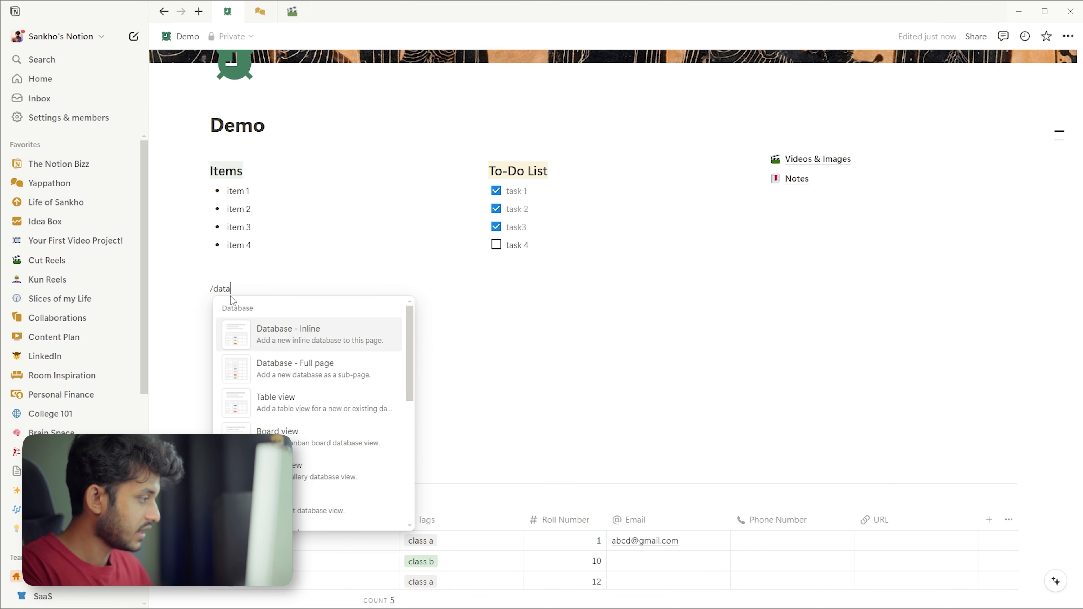
pyautogui.click(309, 338)
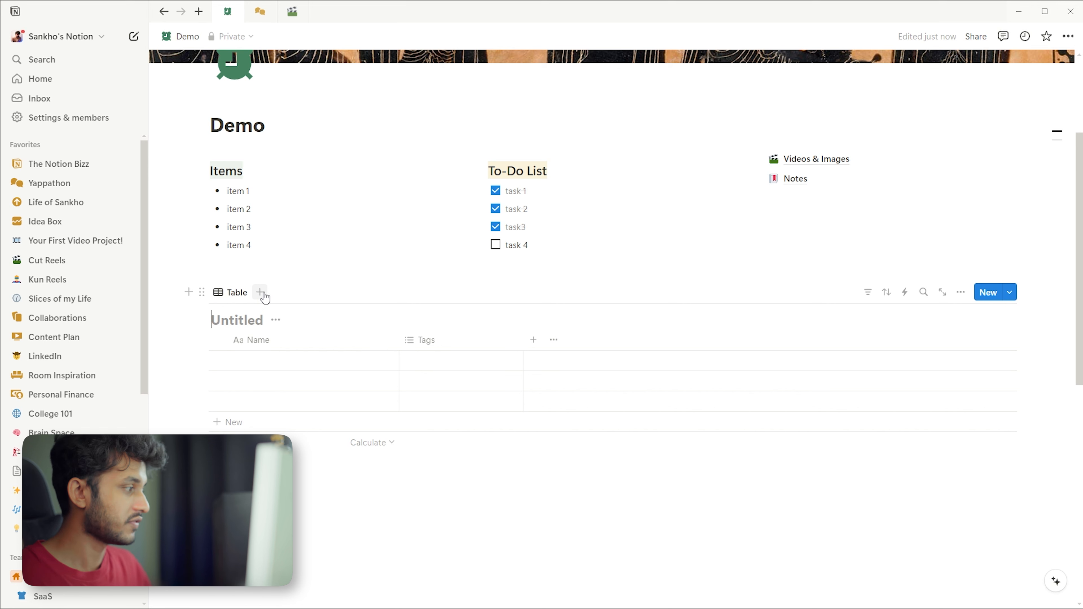
# Add a Board view to the new untitled database
pyautogui.click(260, 292)
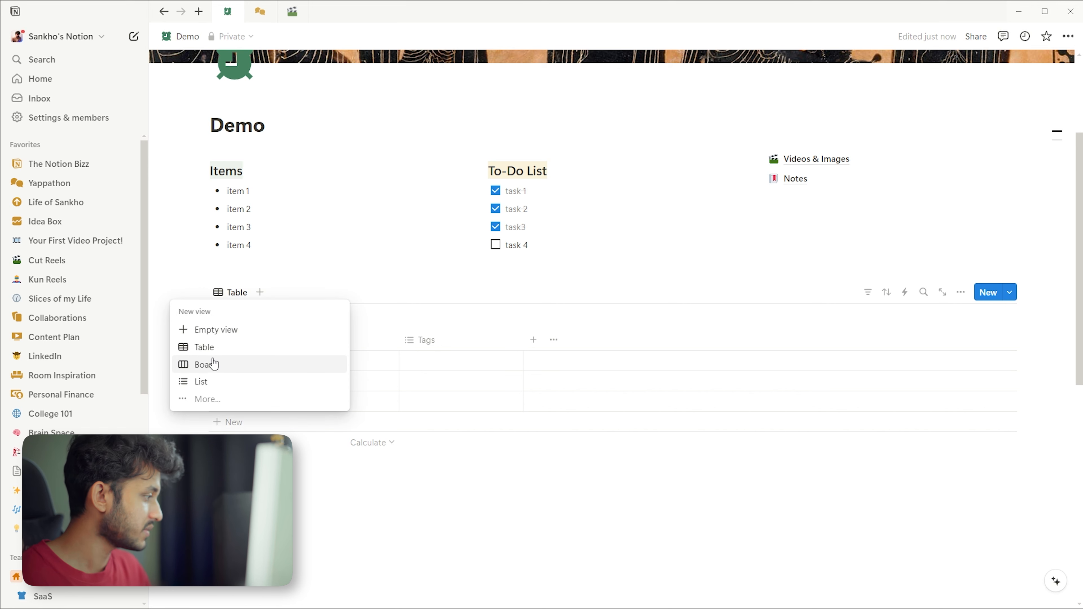
pyautogui.click(201, 399)
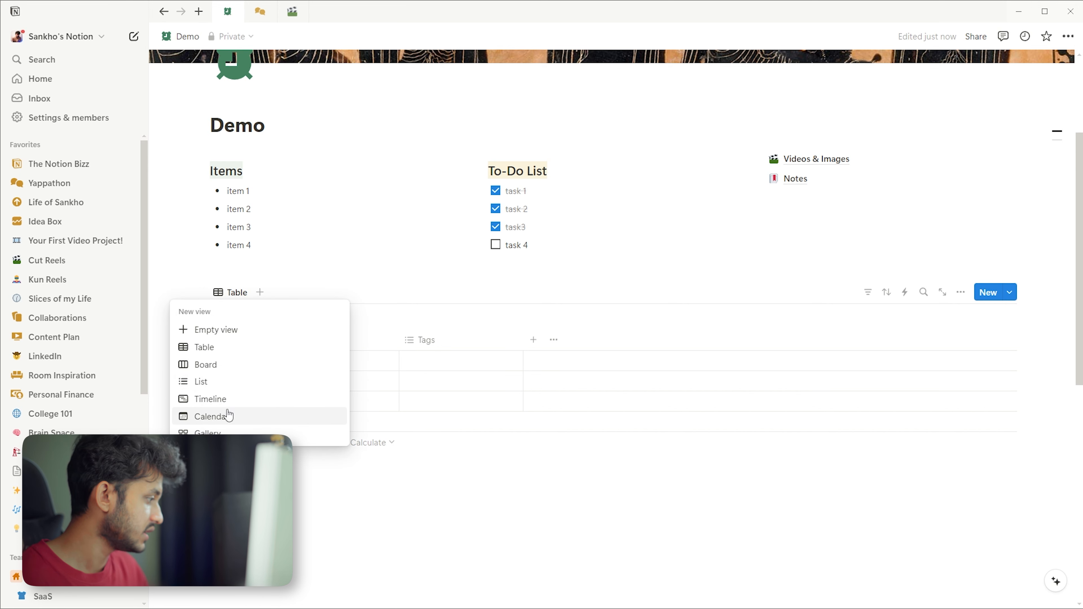
pyautogui.click(216, 367)
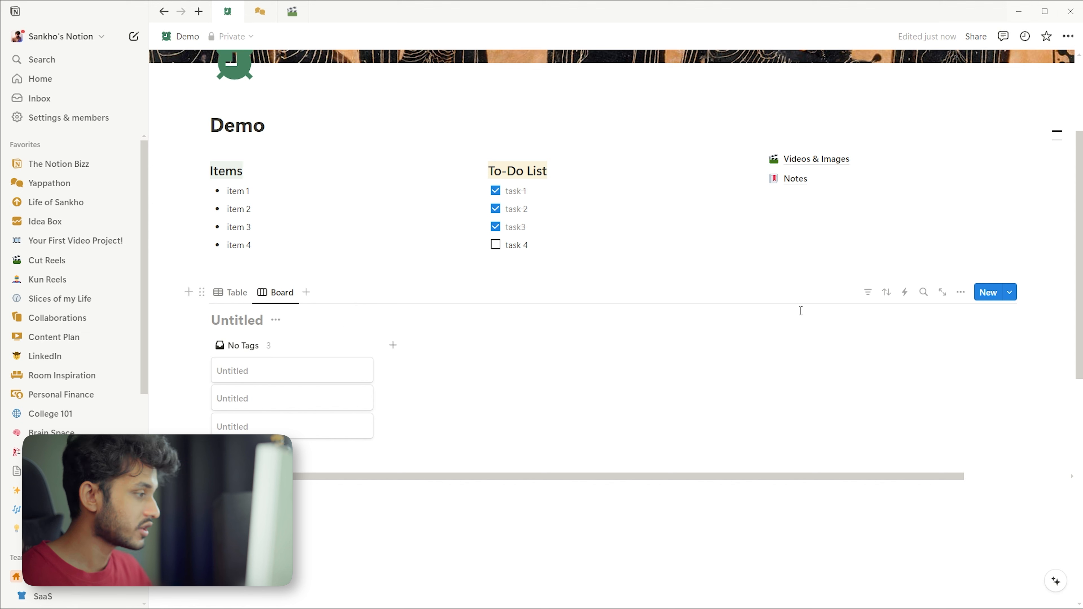
# Rename the board's Tags property to Status and add the options Not Started, In Progress and Completed
pyautogui.click(960, 292)
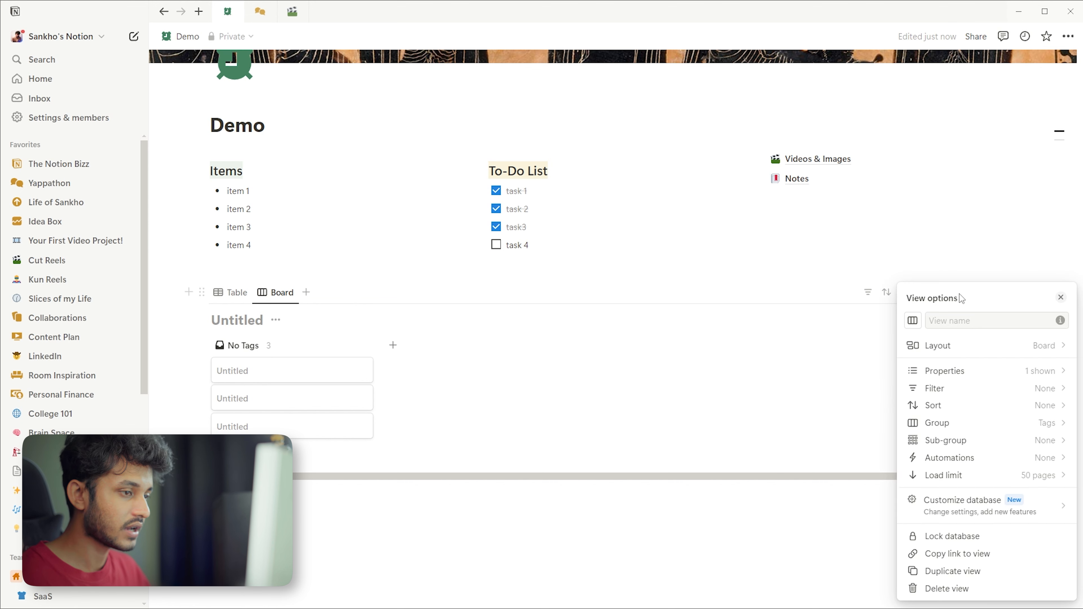
pyautogui.click(972, 371)
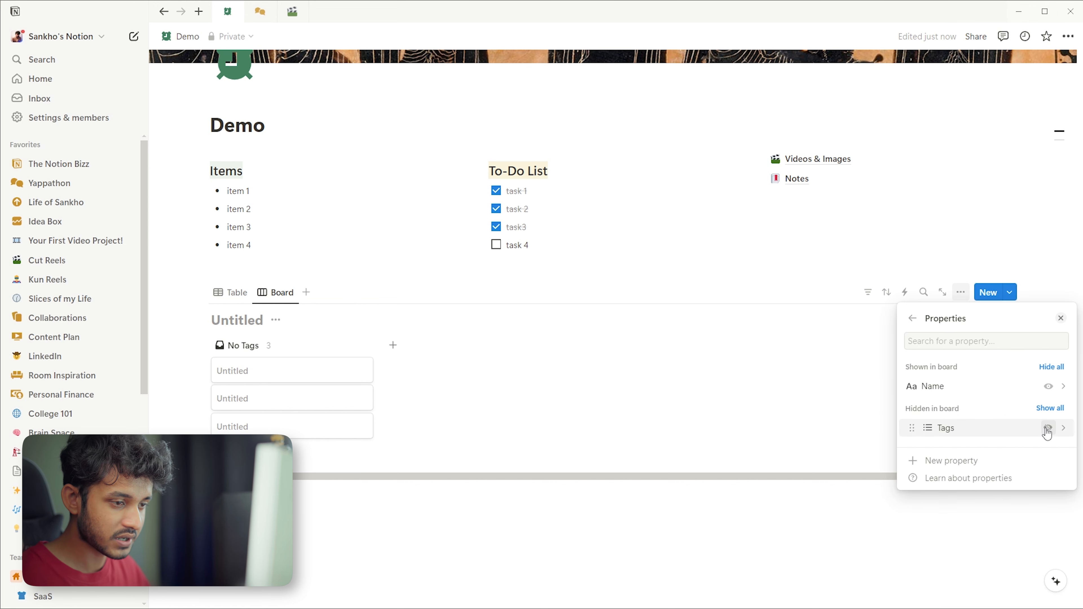
pyautogui.click(950, 431)
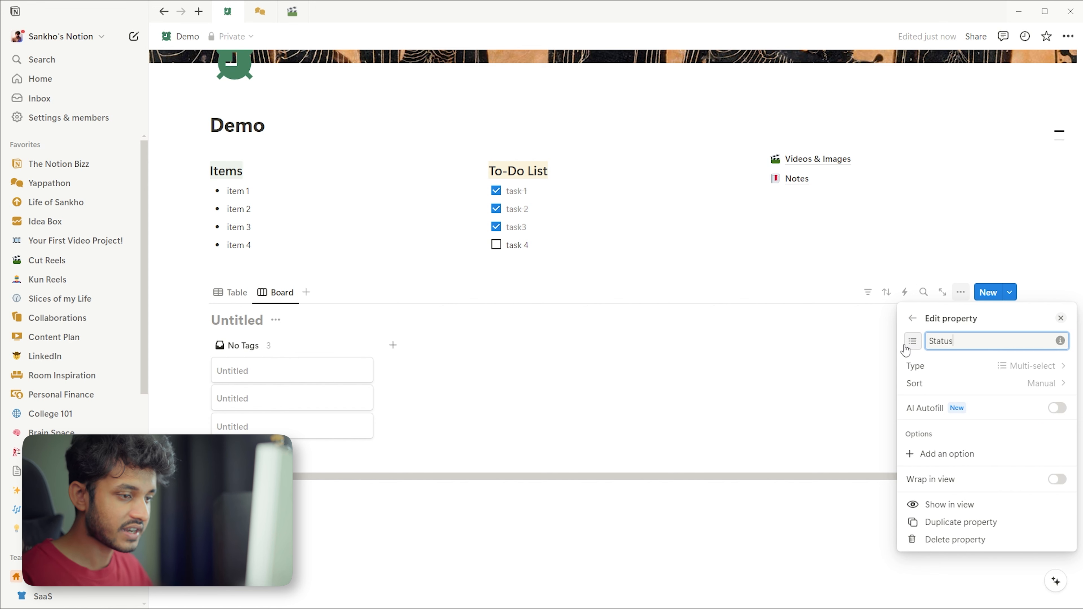
pyautogui.click(943, 453)
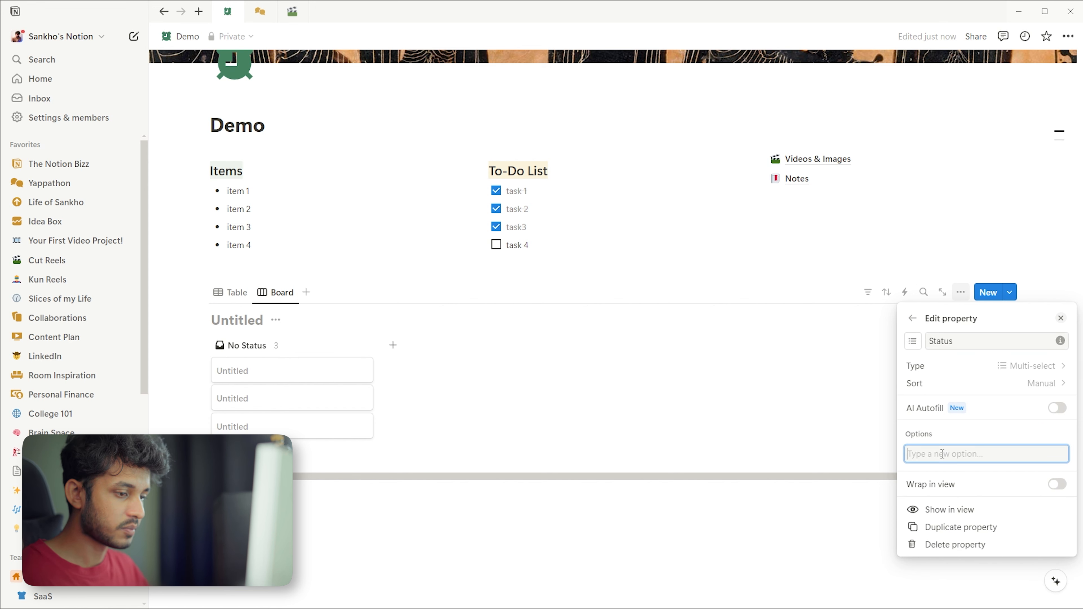
pyautogui.write('Not Started')
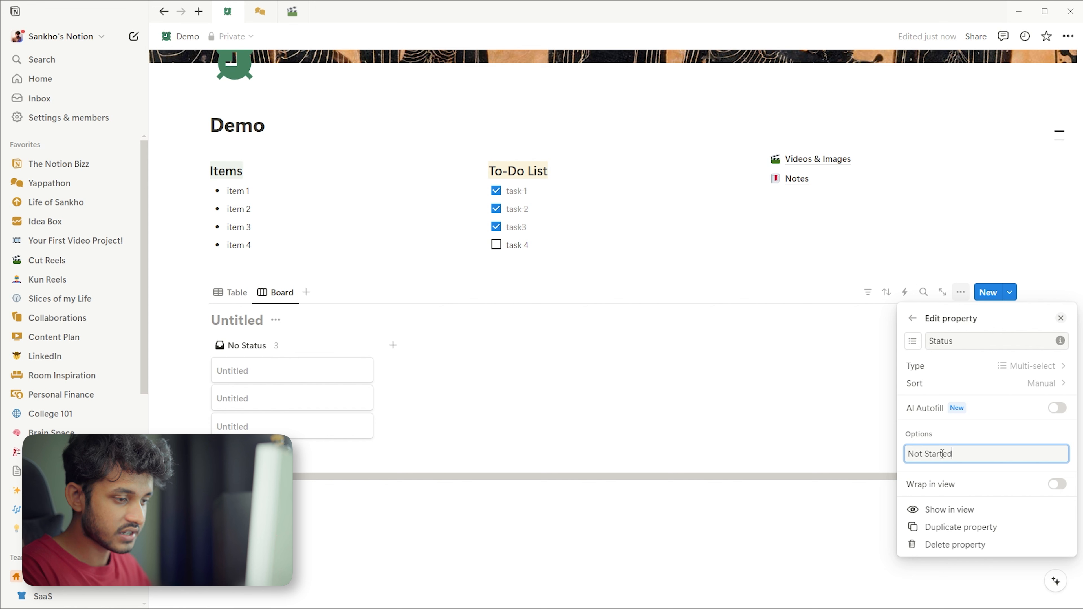
pyautogui.press('Return')
pyautogui.write('In Progress')
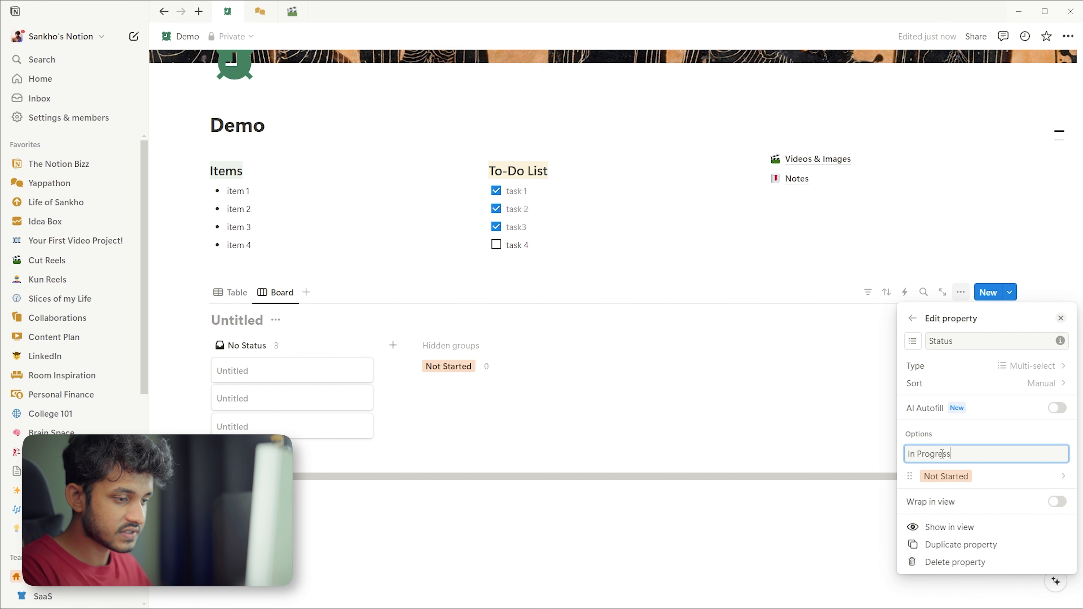
pyautogui.press('Return')
pyautogui.write('Completed')
pyautogui.press('Return')
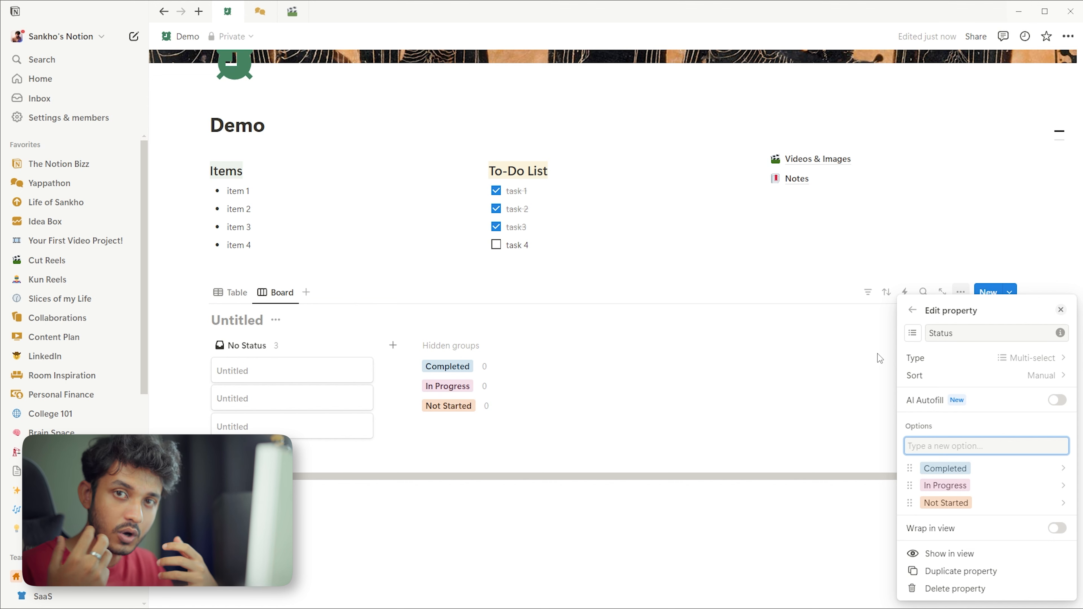
pyautogui.click(877, 428)
pyautogui.click(446, 370)
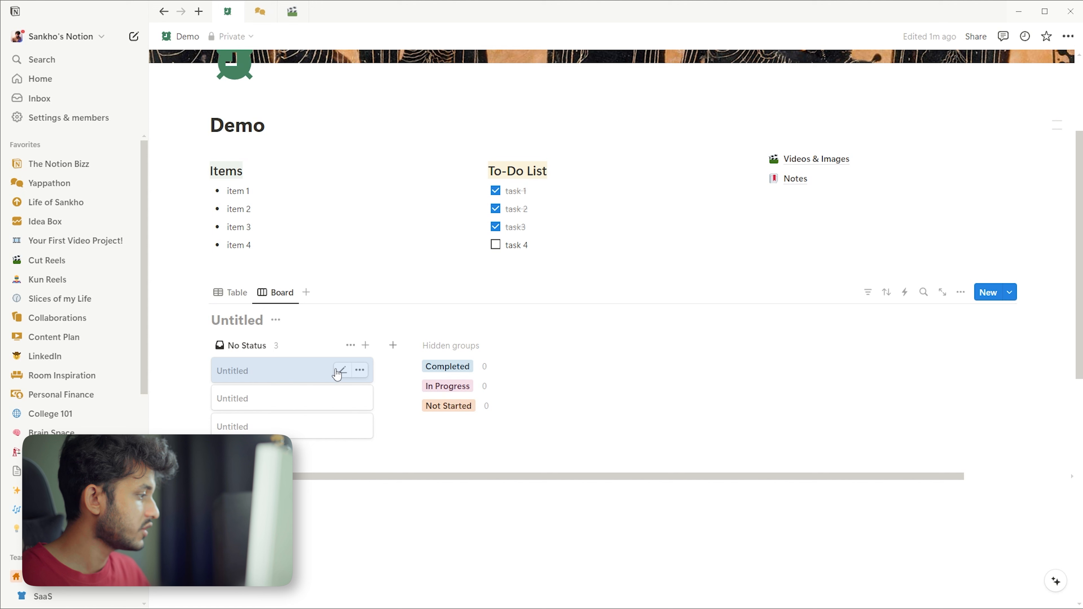
# Name the three untitled board cards Task 1, Task 2 and Task 3, and add a fourth card named Task 4 under No Status
pyautogui.click(339, 371)
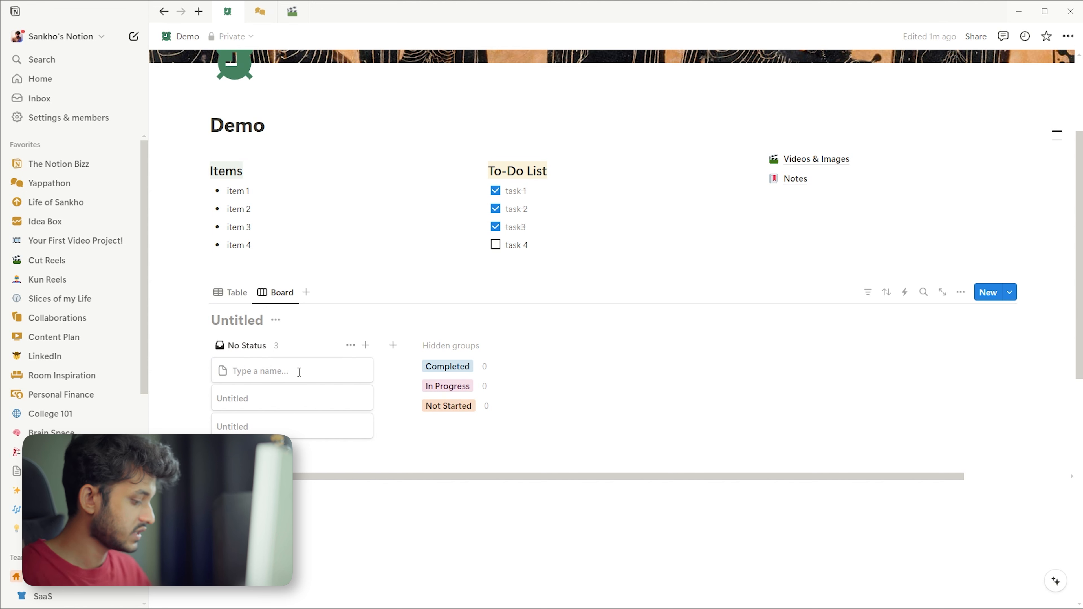
pyautogui.write('Tas')
pyautogui.click(345, 397)
pyautogui.write('T')
pyautogui.press('Escape')
pyautogui.click(342, 424)
pyautogui.write('Task ')
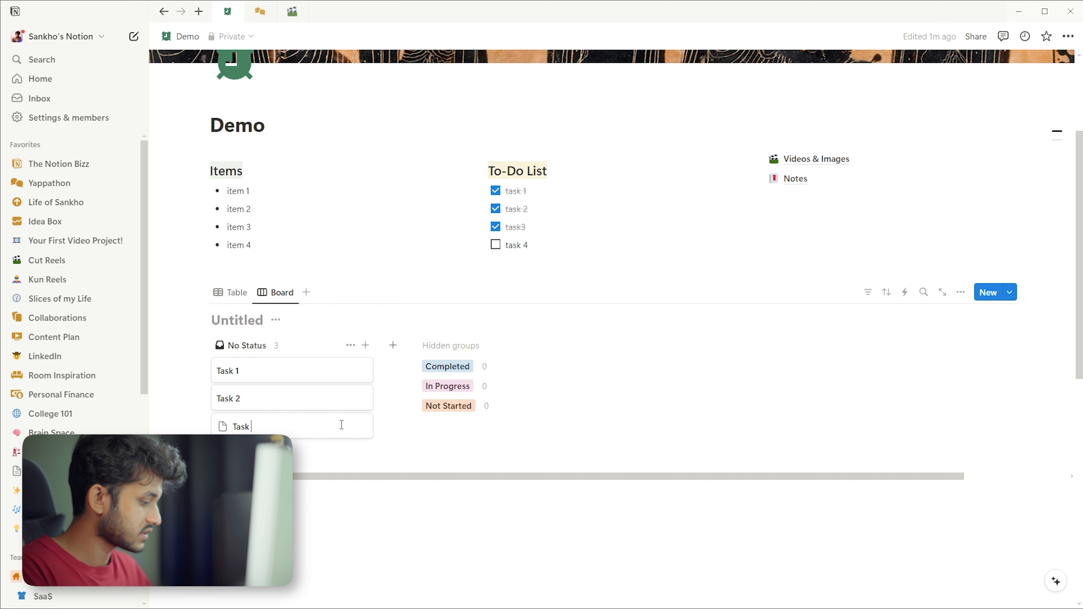
pyautogui.write('3')
pyautogui.press('Escape')
pyautogui.click(351, 451)
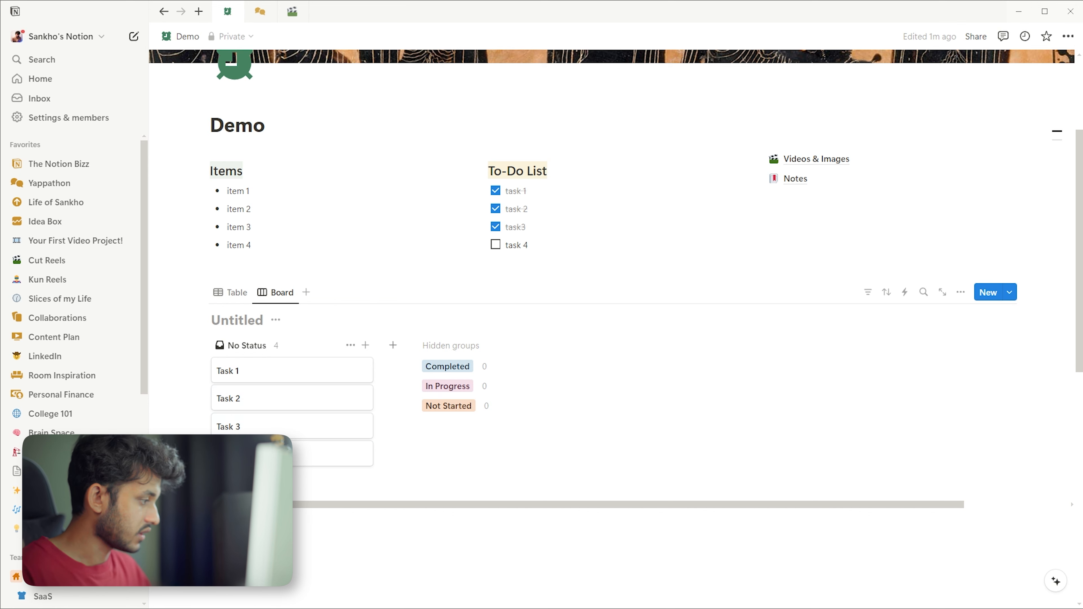
pyautogui.write('Task 4')
pyautogui.press('Escape')
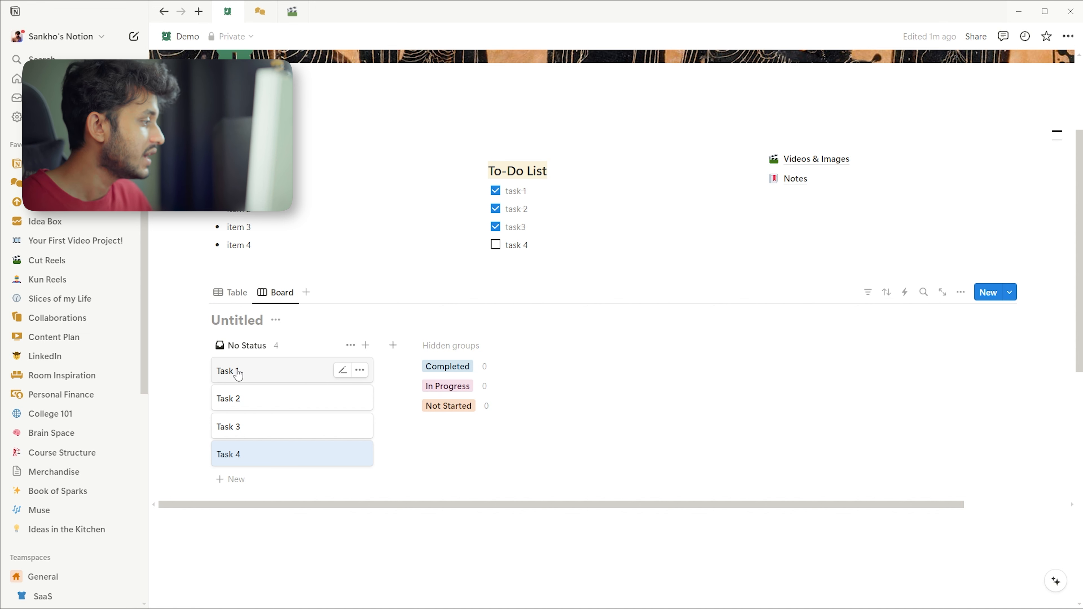
# Move Task 1, Task 2 and Task 3 to Not Started, In Progress and Completed respectively, and arrange the board groups in that order
pyautogui.moveTo(255, 375); pyautogui.dragTo(451, 406)
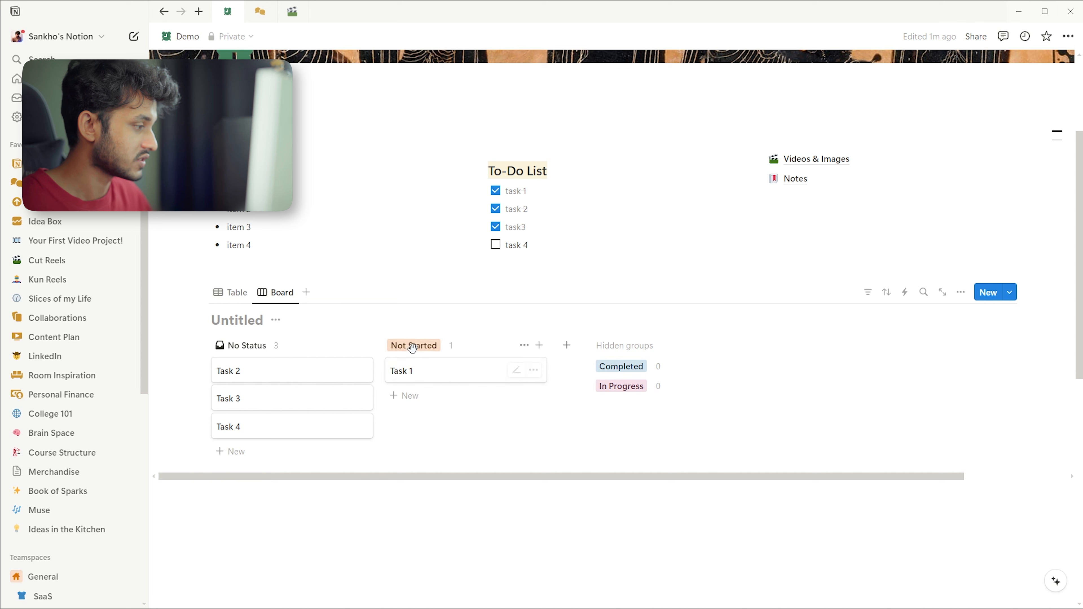
pyautogui.moveTo(247, 375); pyautogui.dragTo(631, 390)
pyautogui.moveTo(242, 379); pyautogui.dragTo(799, 368)
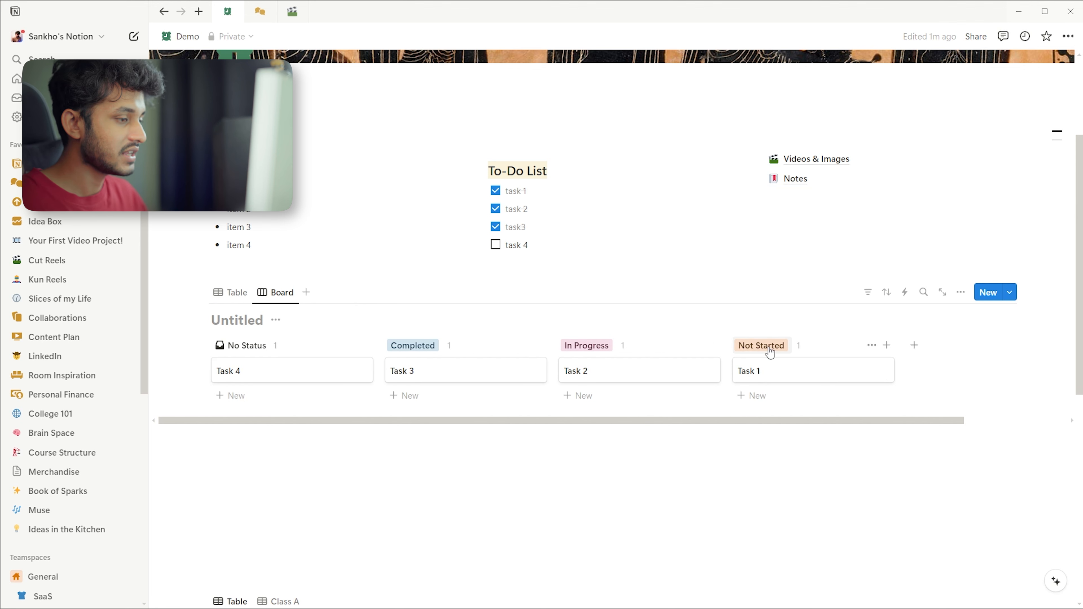
pyautogui.moveTo(820, 344); pyautogui.dragTo(477, 343)
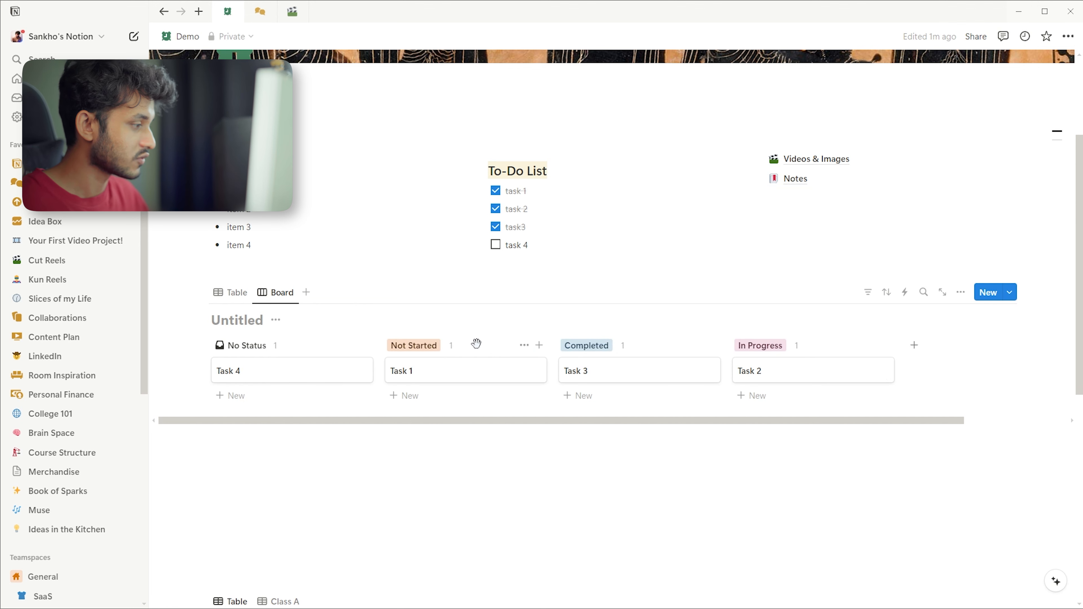
pyautogui.moveTo(841, 343); pyautogui.dragTo(638, 346)
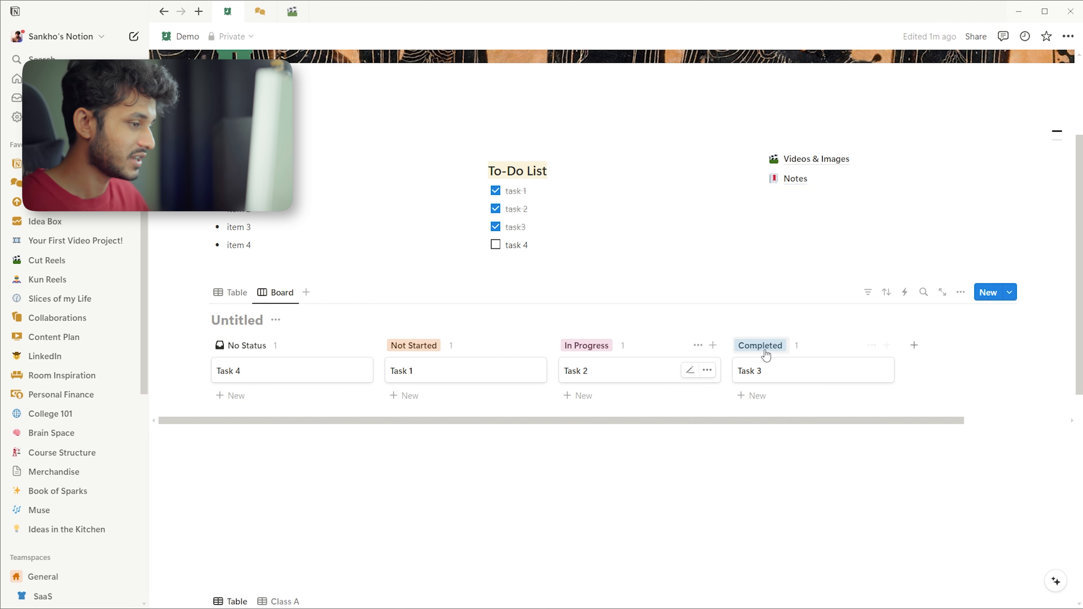
# Add a new card named Task 5 to the No Status group
pyautogui.click(270, 395)
pyautogui.write('Task 4')
pyautogui.press('BackSpace')
pyautogui.write('5')
pyautogui.press('Escape')
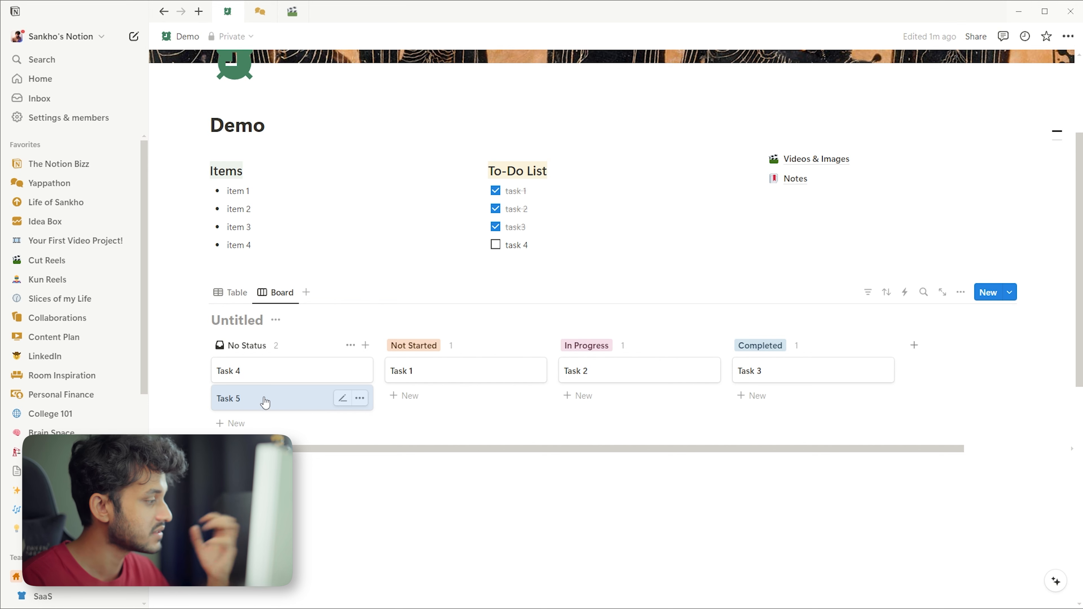
# Advance Task 5 through Not Started and In Progress to Completed, and move Task 2 to Completed as well
pyautogui.moveTo(244, 401); pyautogui.dragTo(433, 397)
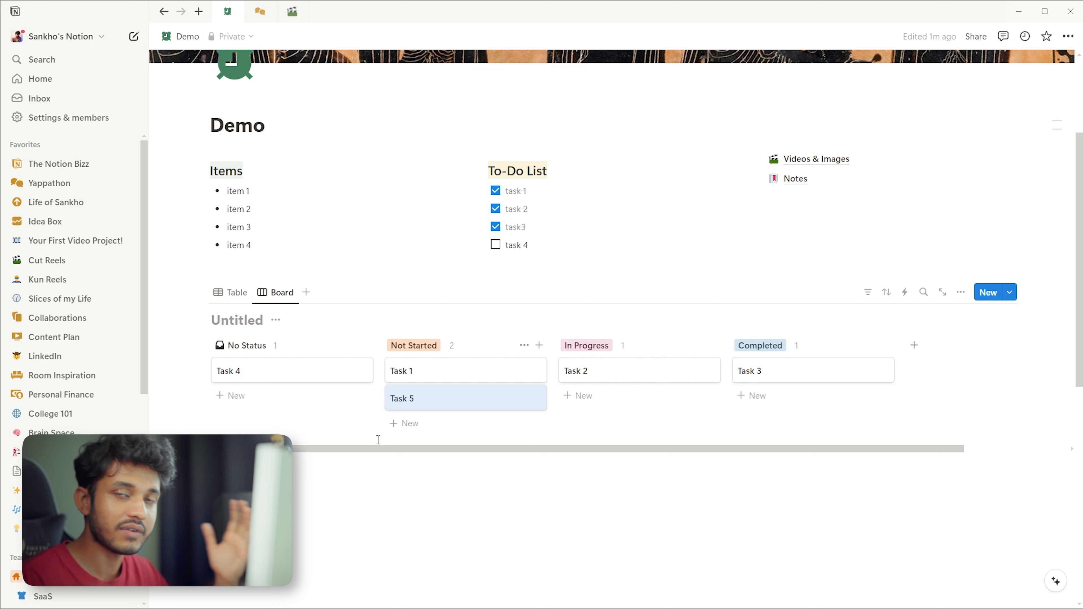
pyautogui.moveTo(439, 402); pyautogui.dragTo(599, 402)
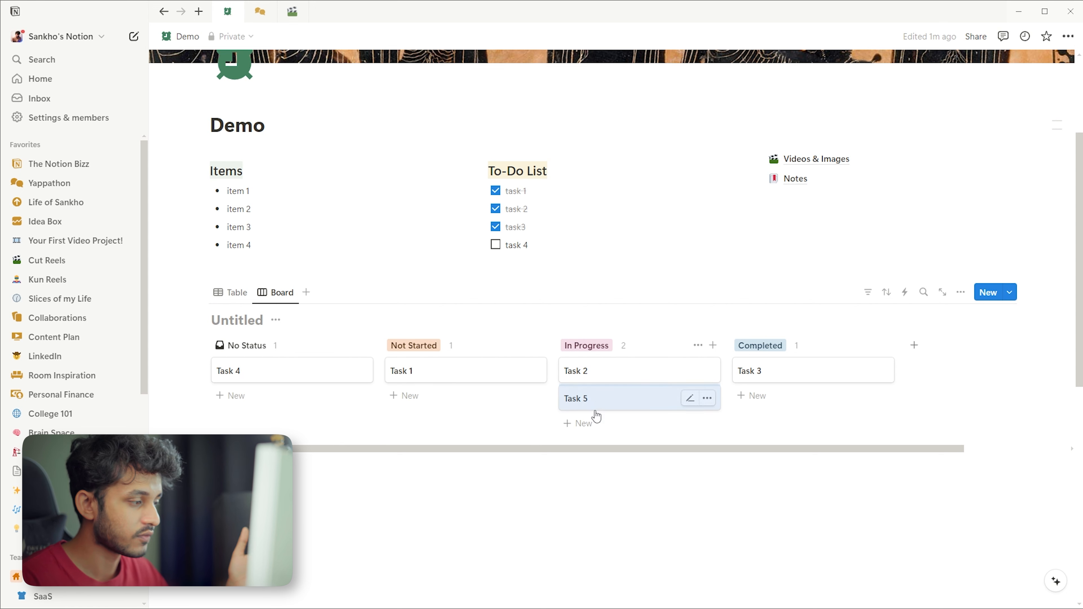
pyautogui.moveTo(605, 399); pyautogui.dragTo(787, 399)
pyautogui.moveTo(602, 374); pyautogui.dragTo(611, 401)
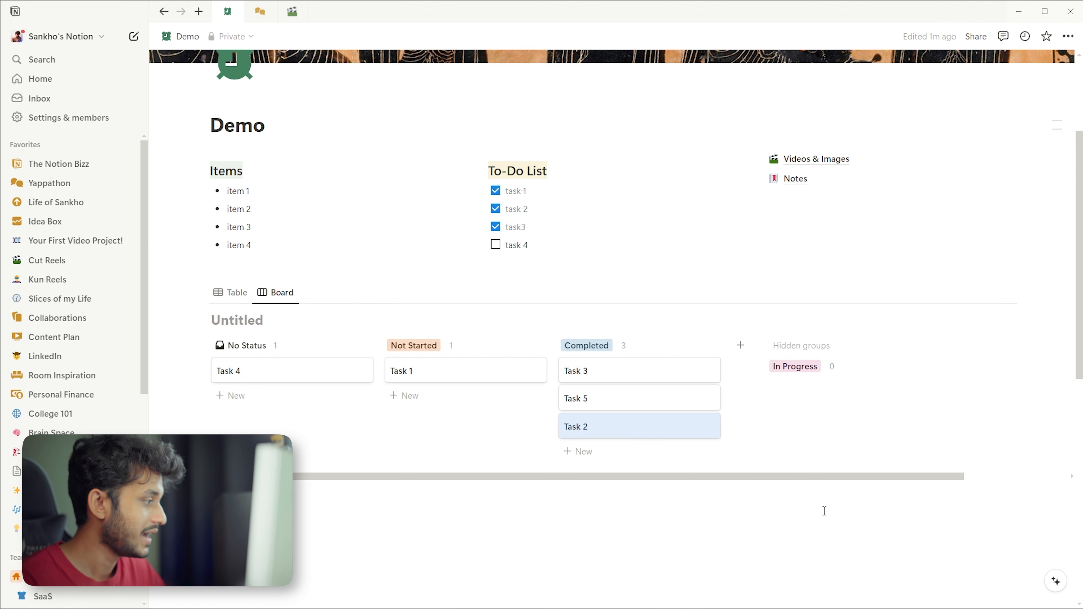